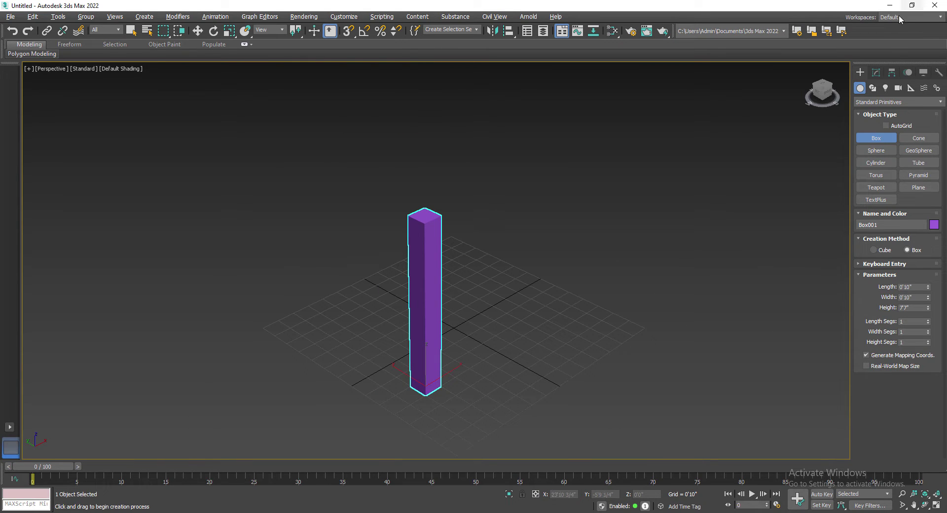
- Set the box's height to 10'0"
click(875, 73)
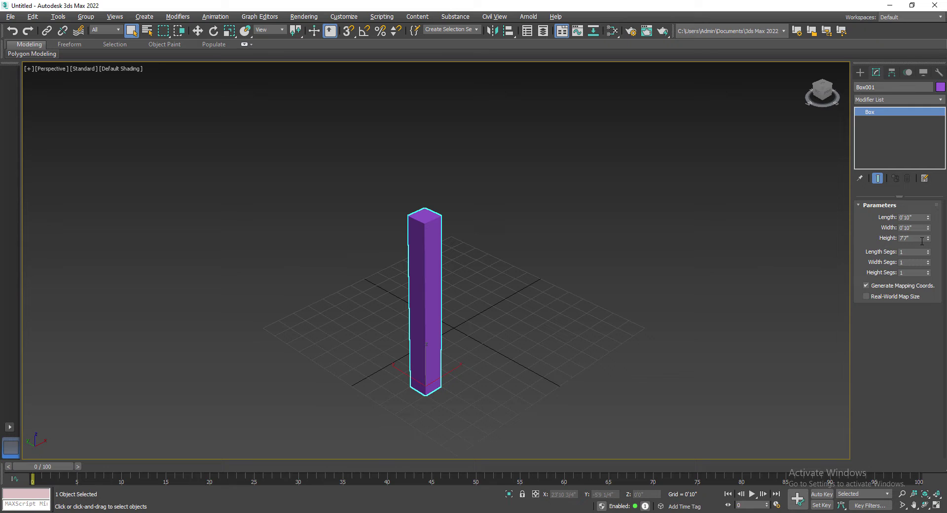
double_click(896, 239)
text(10)
key(Return)
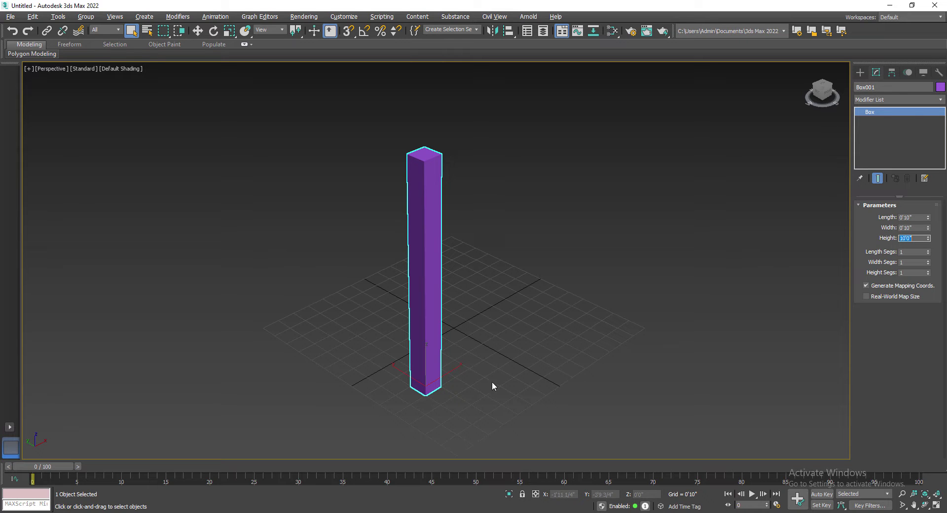
- Display edged faces in the viewport and convert the box to an Editable Poly
alt+middle_drag(492, 380, 492, 399)
key(F4)
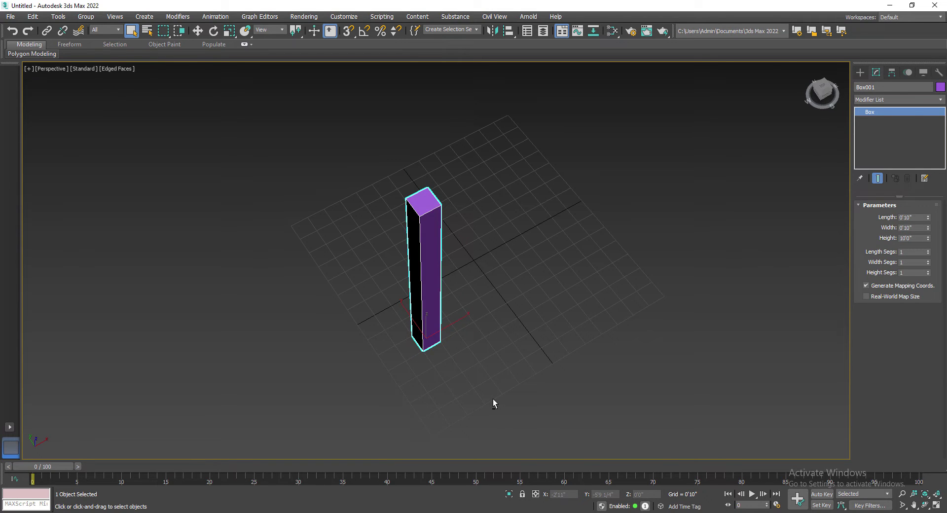
mouse_move(501, 353)
alt+middle_down()
mouse_move(394, 343)
mouse_move(425, 367)
alt+middle_up()
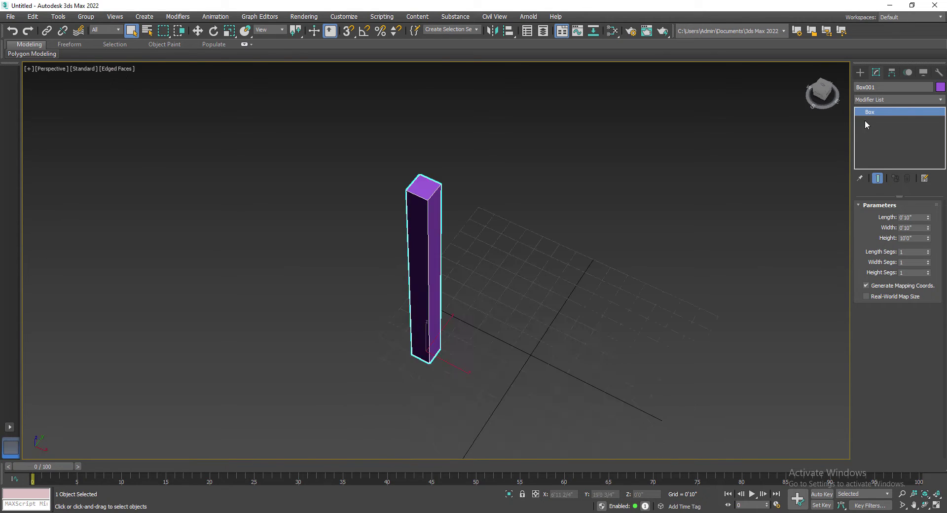
right_click(872, 112)
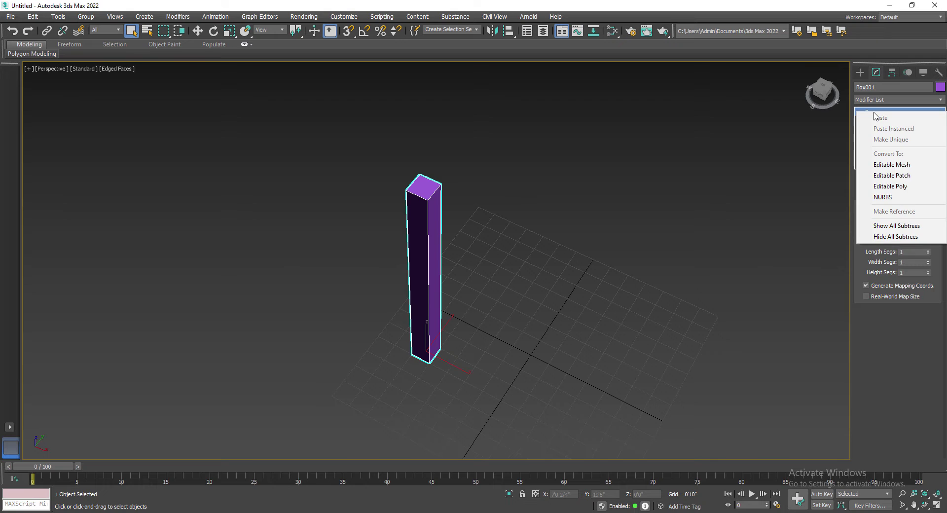
click(902, 187)
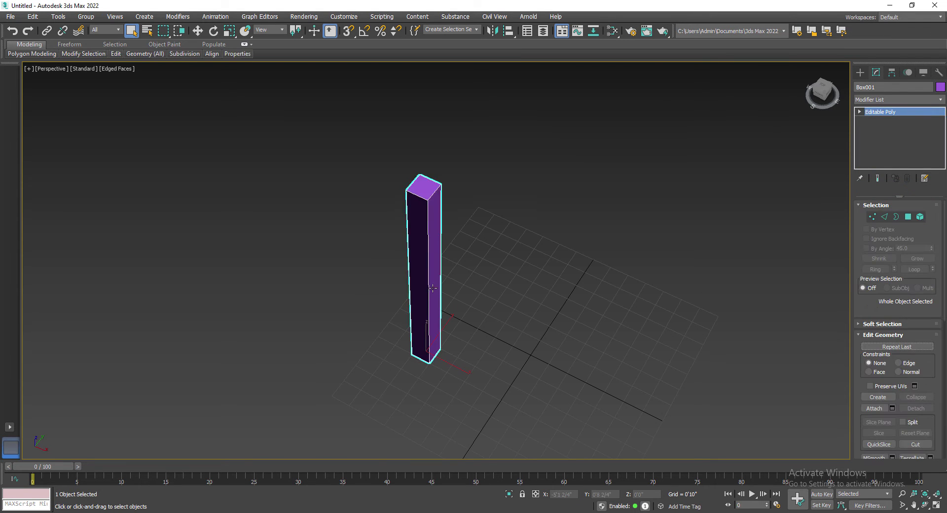
- Select two adjacent side polygons of the column and extrude them 10'0" using the By Polygon option
click(909, 218)
click(433, 296)
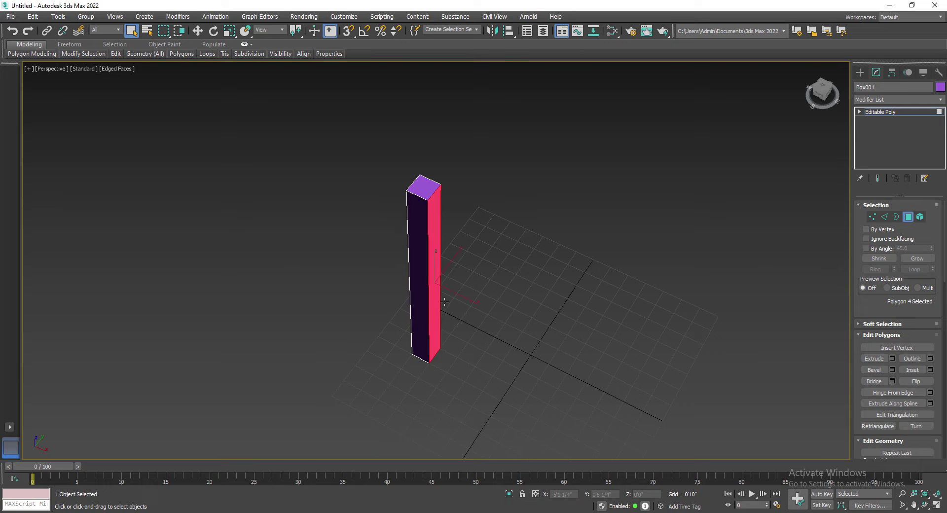
click(892, 359)
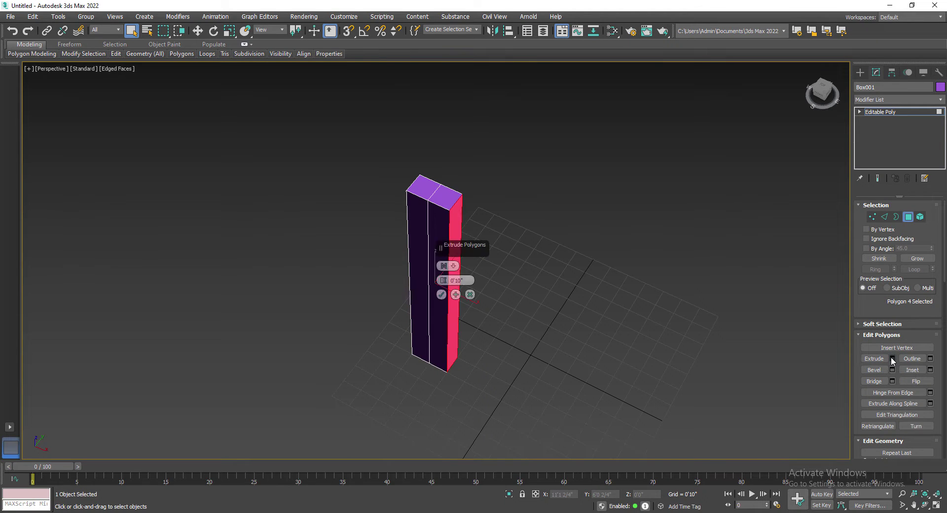
click(469, 295)
alt+middle_drag(473, 301, 473, 332)
click(892, 358)
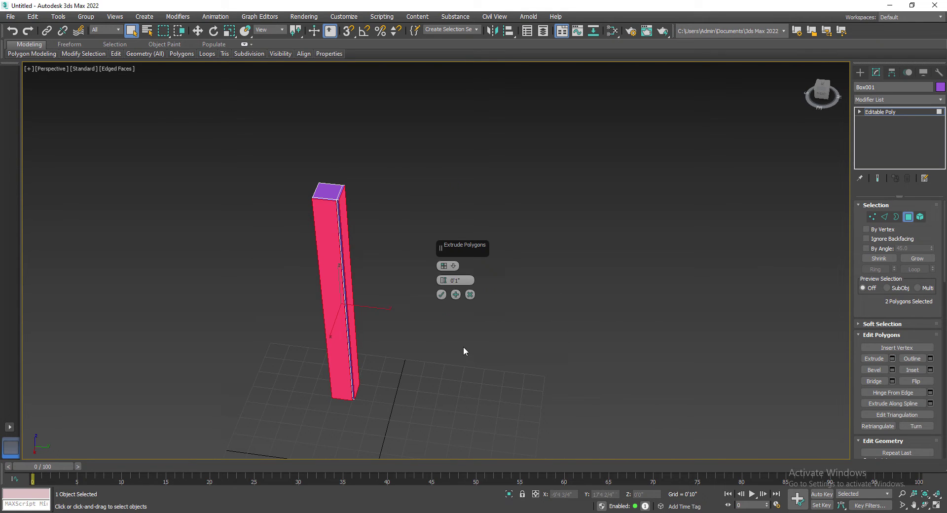
click(453, 266)
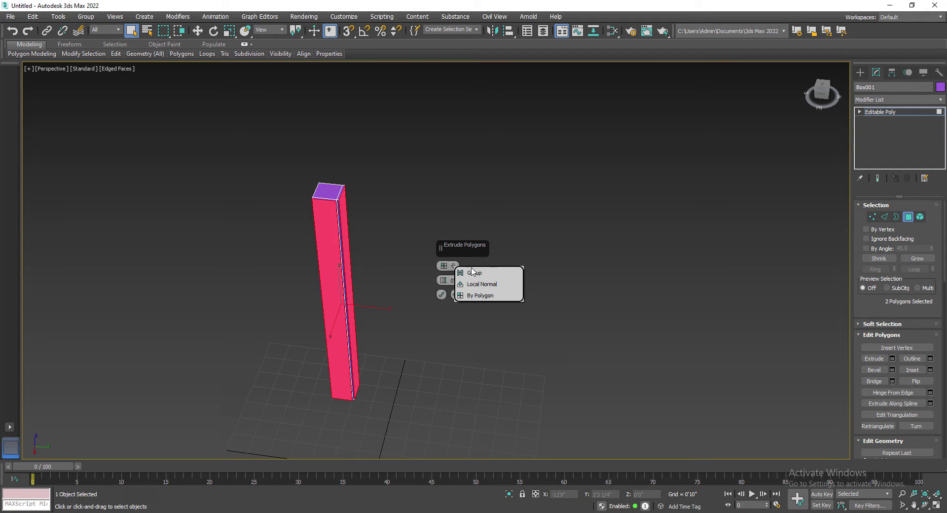
click(486, 295)
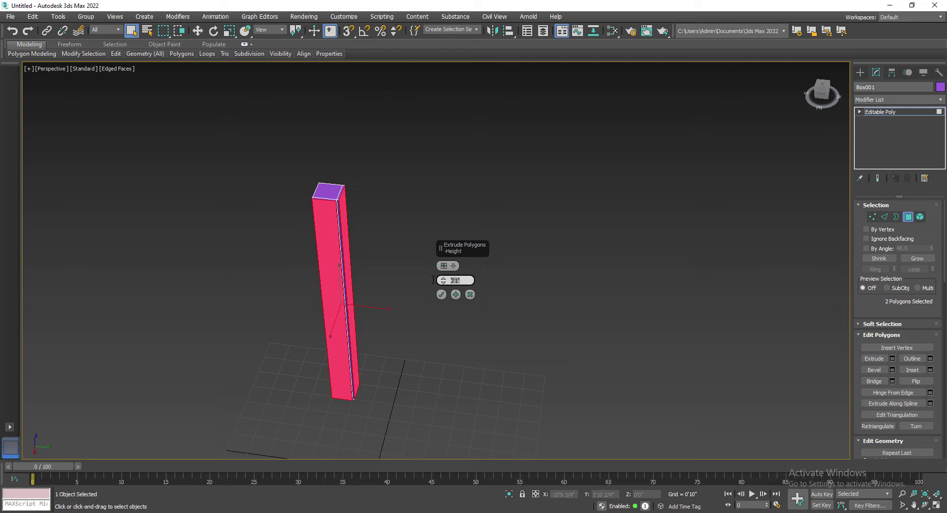
text(10)
key(Return)
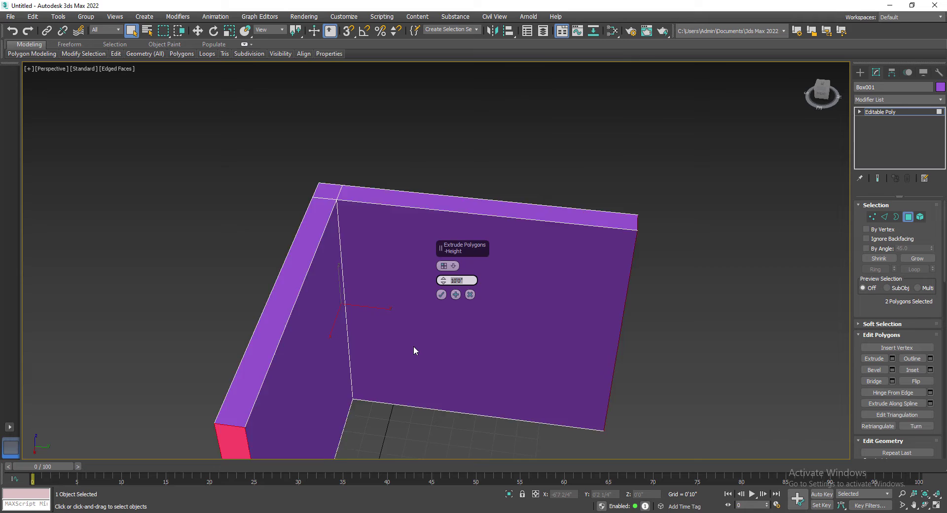
scroll(413, 345, down, 3)
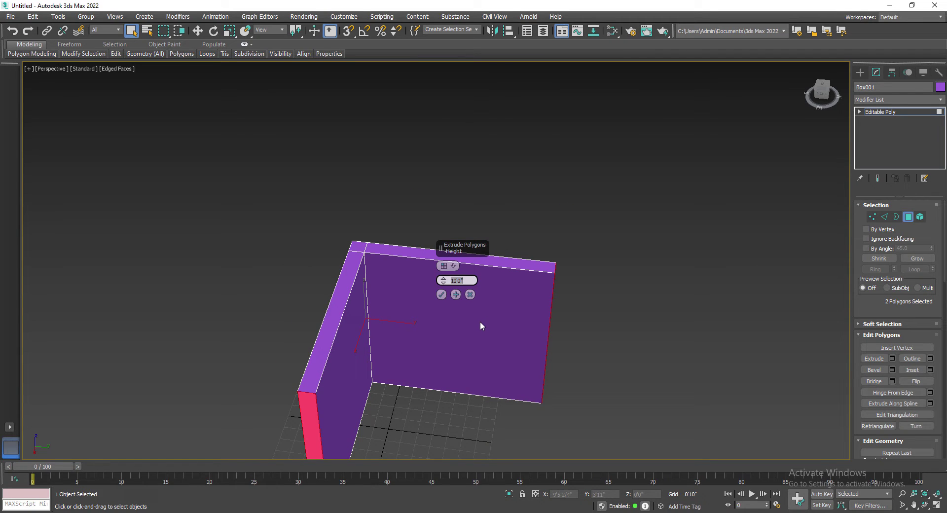
click(454, 295)
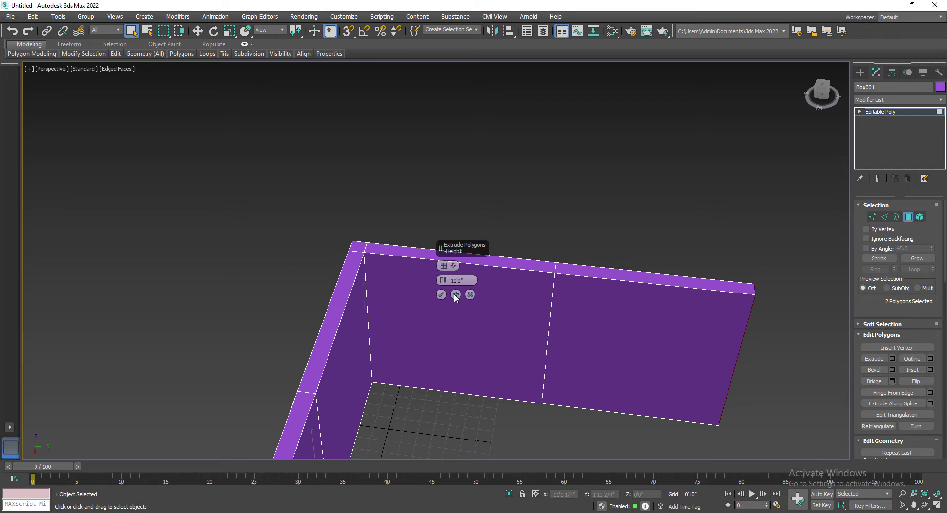
- Extrude the end faces of both walls a further 0'10" to form corner segments
double_click(458, 280)
text(10)
key(Return)
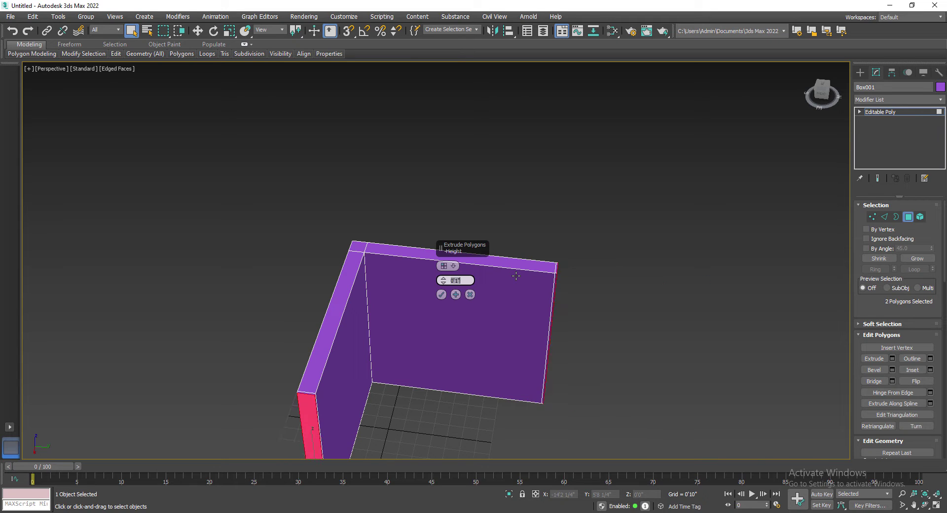
click(444, 278)
drag(443, 272, 444, 232)
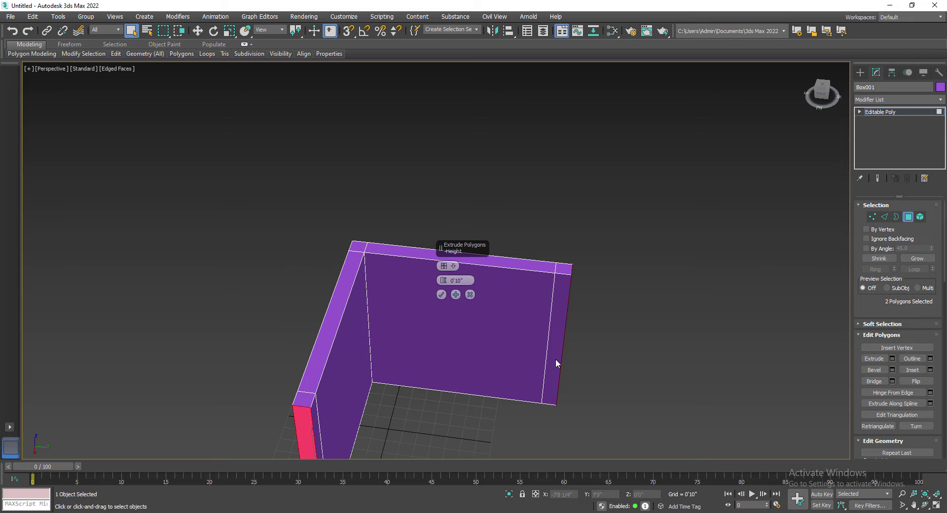
click(442, 296)
- Extrude the inner face of one wall's corner segment 10'0" to form the third wall
alt+middle_drag(442, 296, 589, 318)
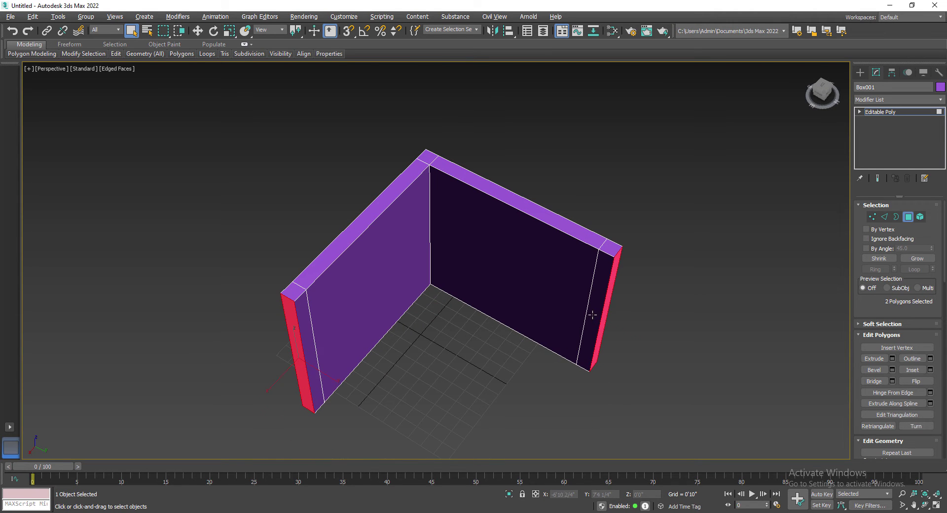
click(589, 318)
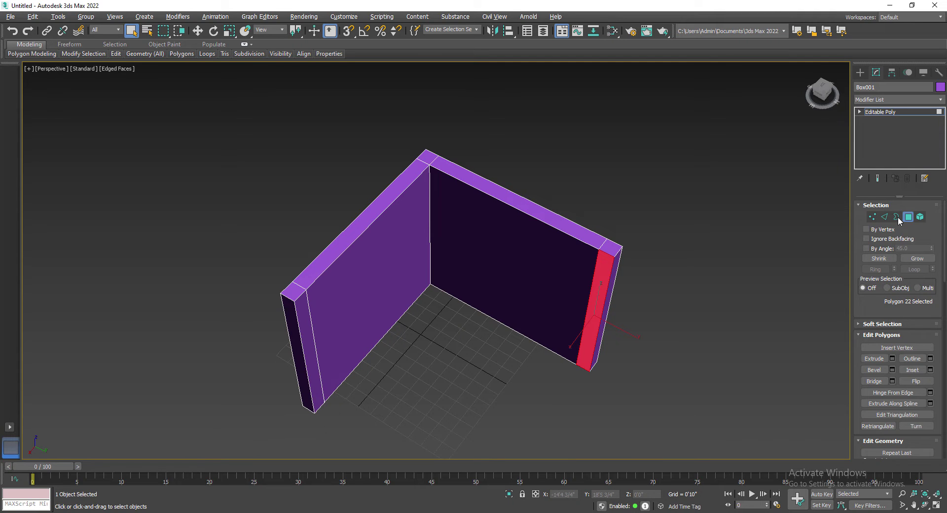
click(892, 359)
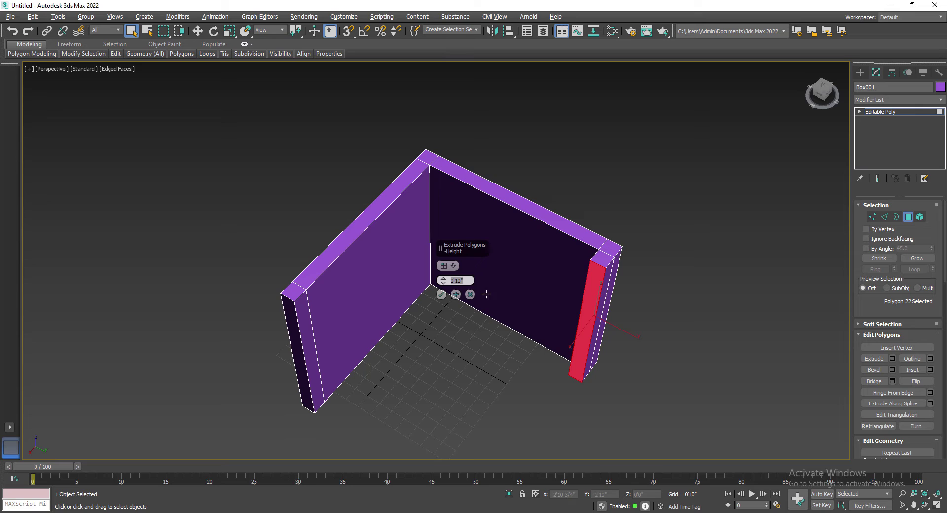
text(10)
key(Return)
click(456, 295)
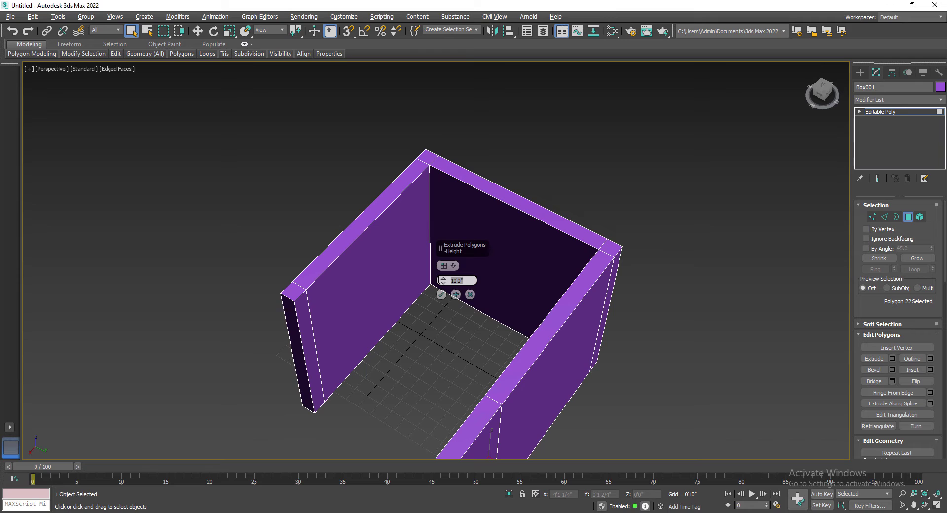
- Extrude the third wall's end face a further 0'10" as a corner segment
drag(442, 282, 442, 280)
key(Delete)
key(Delete)
text(.1)
key(Return)
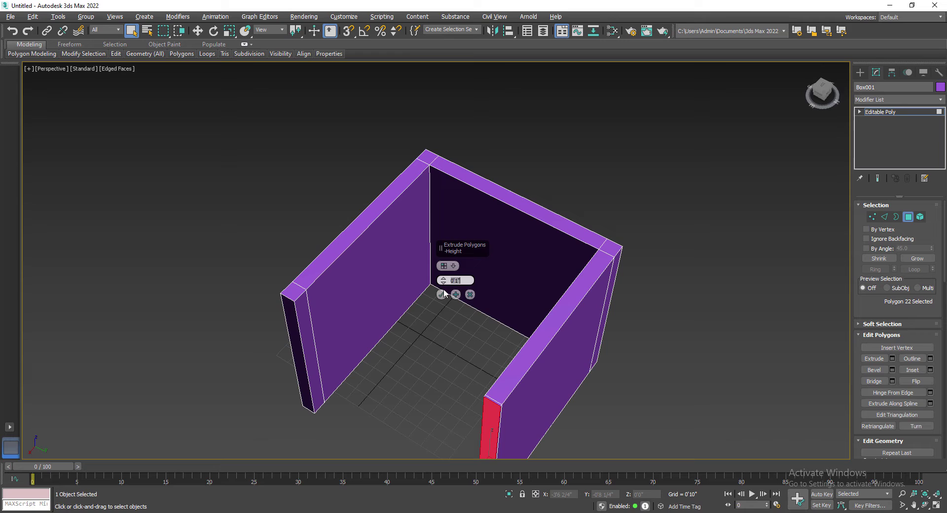
drag(442, 280, 447, 233)
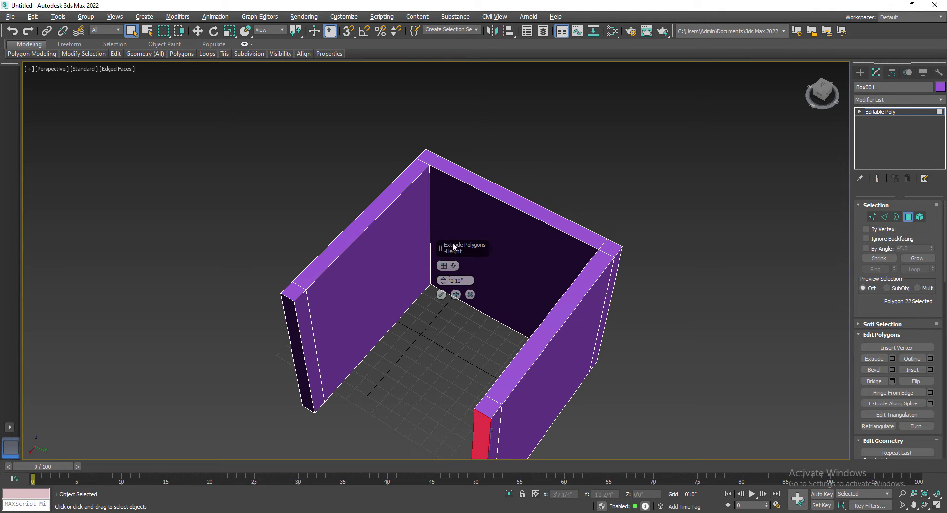
click(441, 295)
- Bridge the two facing corner polygons at the open ends of the parallel walls to close the room
alt+middle_drag(442, 298, 568, 298)
click(525, 324)
middle_drag(569, 357, 292, 289)
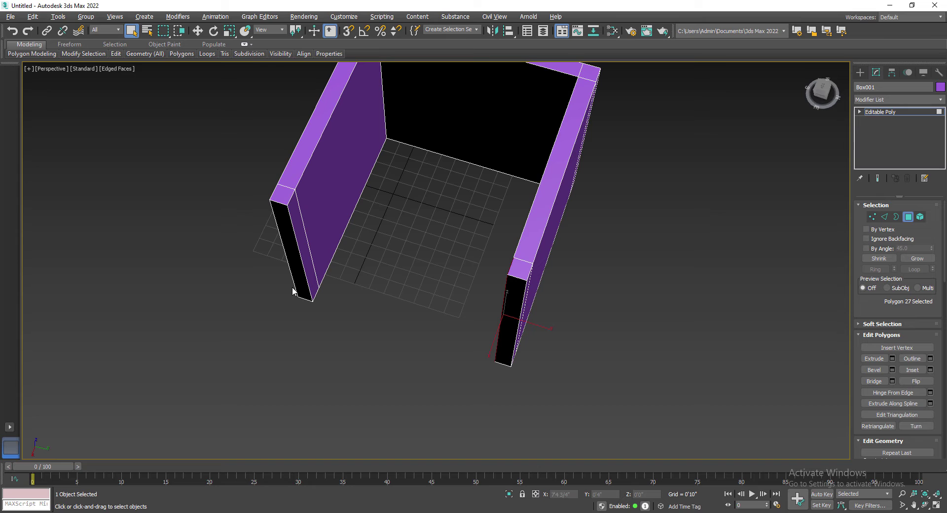
ctrl+click(298, 259)
alt+middle_drag(386, 288, 451, 282)
click(873, 381)
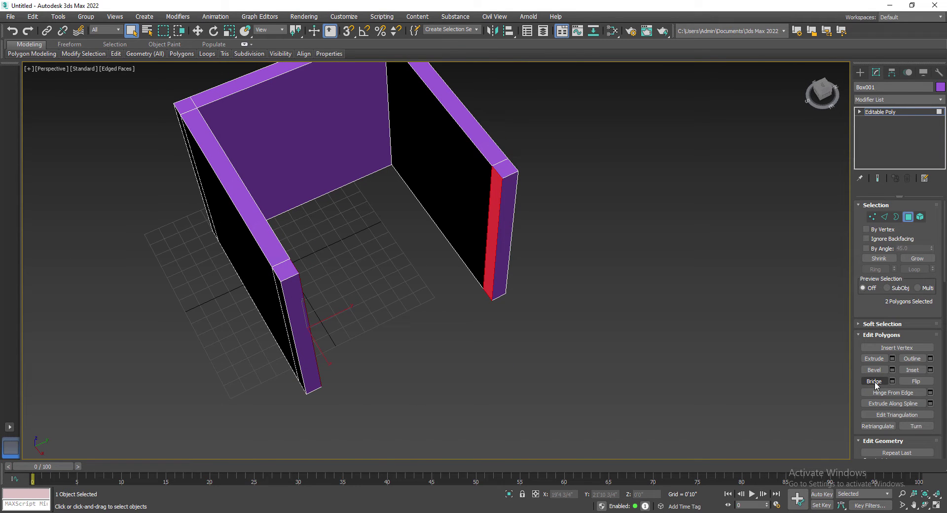
- Select the two narrow corner polygons on one outer side of the room and extrude them 15'0"
alt+middle_drag(546, 339, 475, 321)
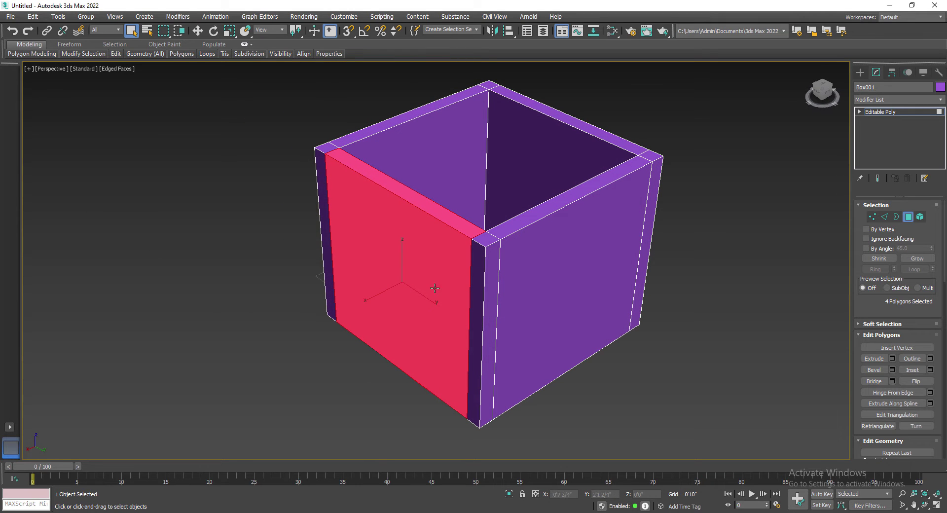
click(492, 313)
ctrl+click(646, 256)
alt+middle_drag(646, 316, 617, 322)
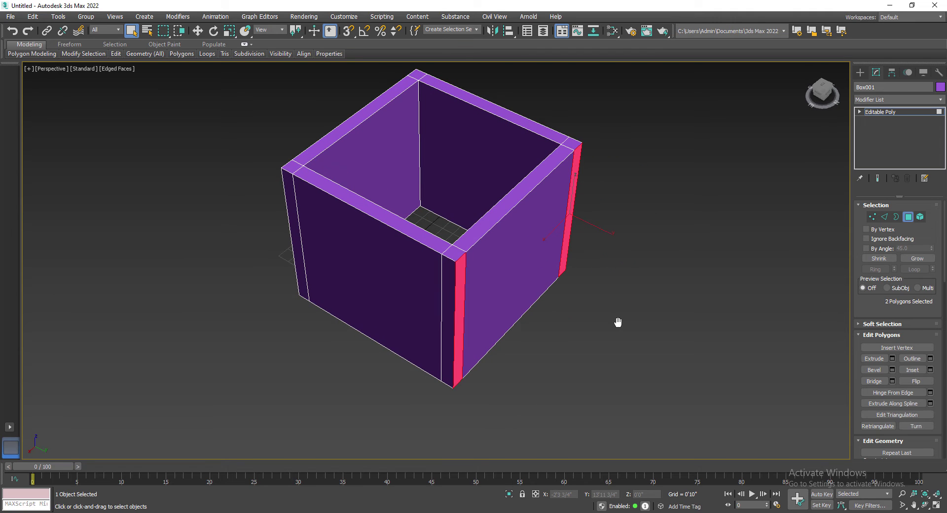
click(892, 358)
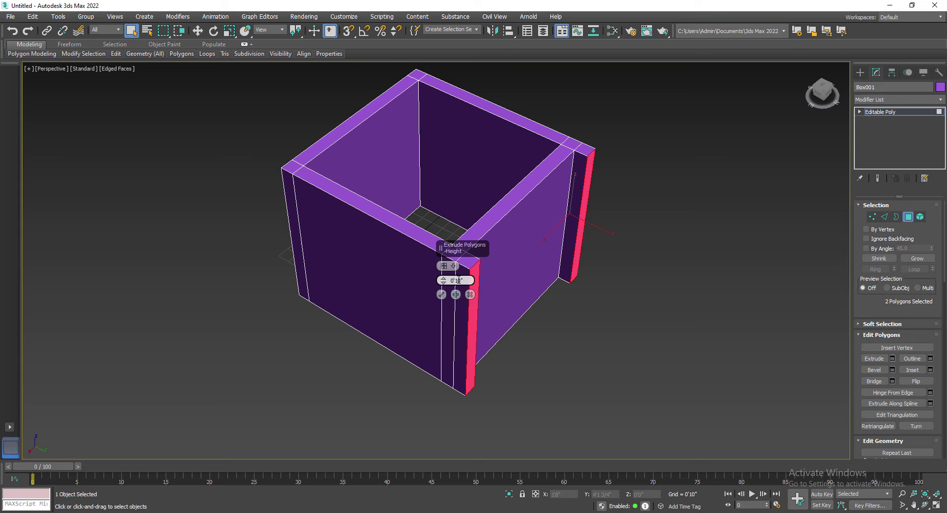
double_click(452, 280)
text(1)
text(15)
key(Return)
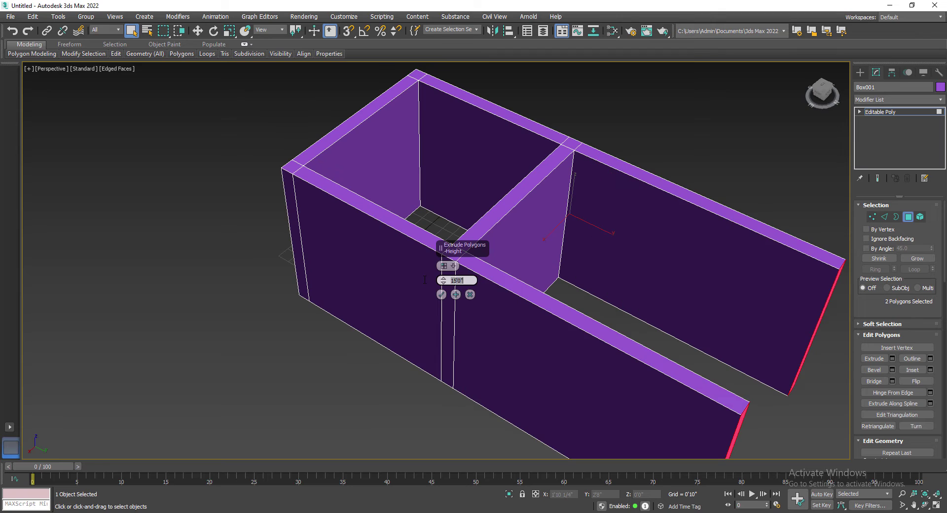
click(456, 294)
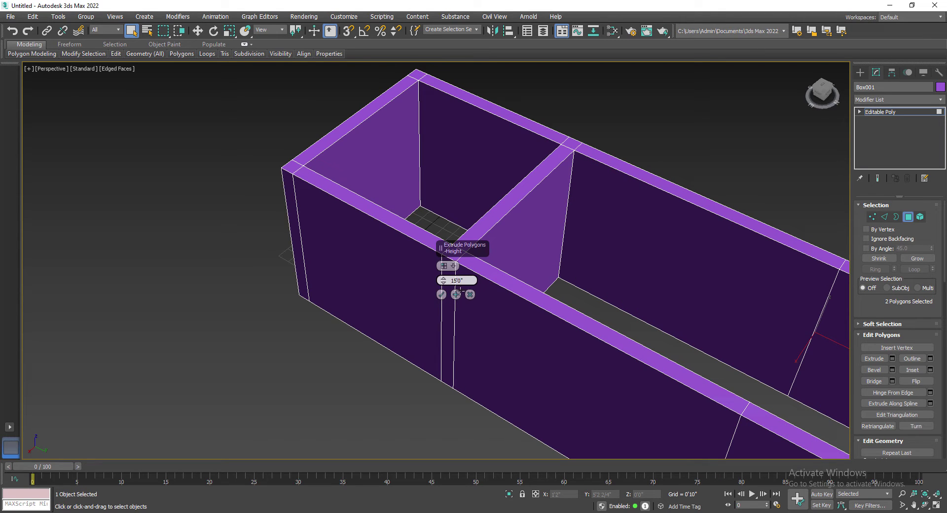
- Extrude the ends of the two long walls a further 0'10" as corner segments
drag(468, 280, 432, 281)
text(.9)
key(Return)
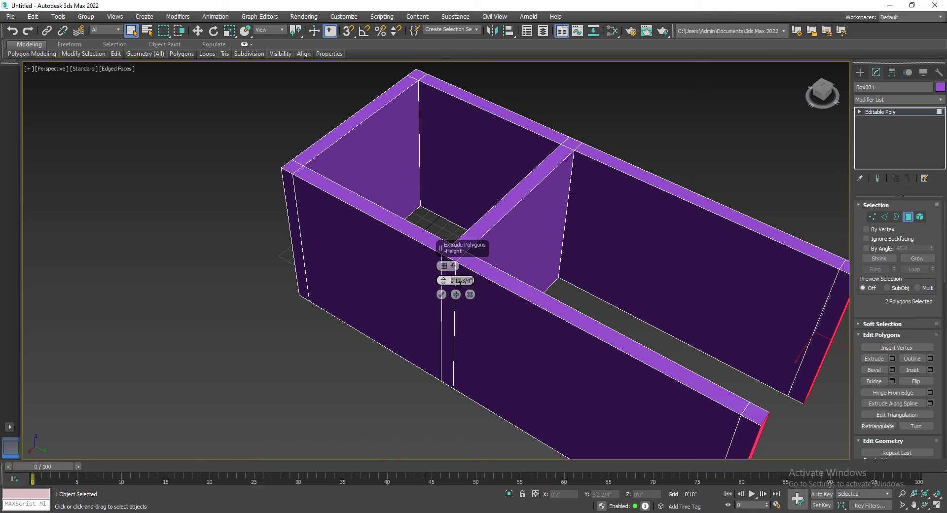
click(441, 295)
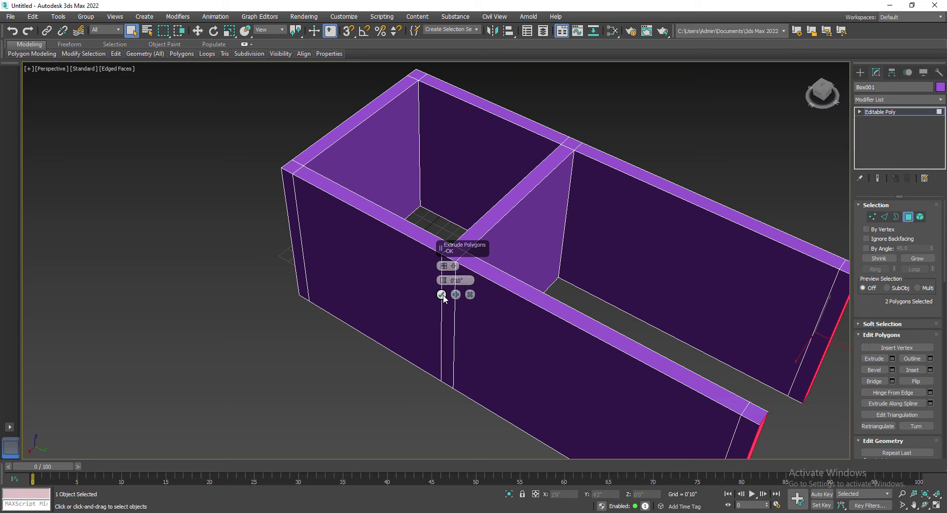
- Bridge the facing corner polygons at the ends of the two long walls to close the second room
alt+middle_drag(677, 345, 662, 350)
middle_drag(663, 350, 638, 325)
click(779, 326)
alt+middle_drag(779, 326, 669, 334)
ctrl+click(631, 242)
alt+middle_drag(699, 303, 739, 305)
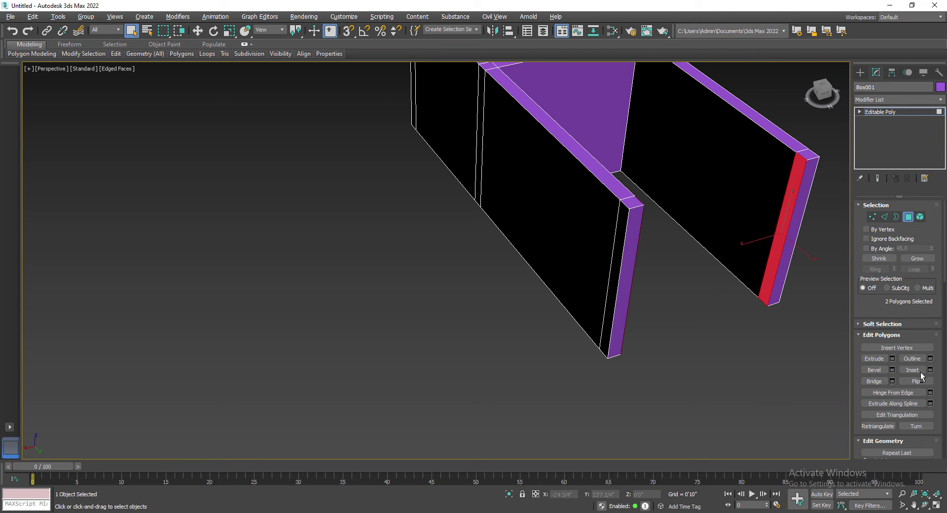
click(875, 382)
- Clear the polygon selection and switch the Editable Poly to edge selection
alt+middle_drag(675, 358, 740, 317)
middle_drag(515, 316, 515, 351)
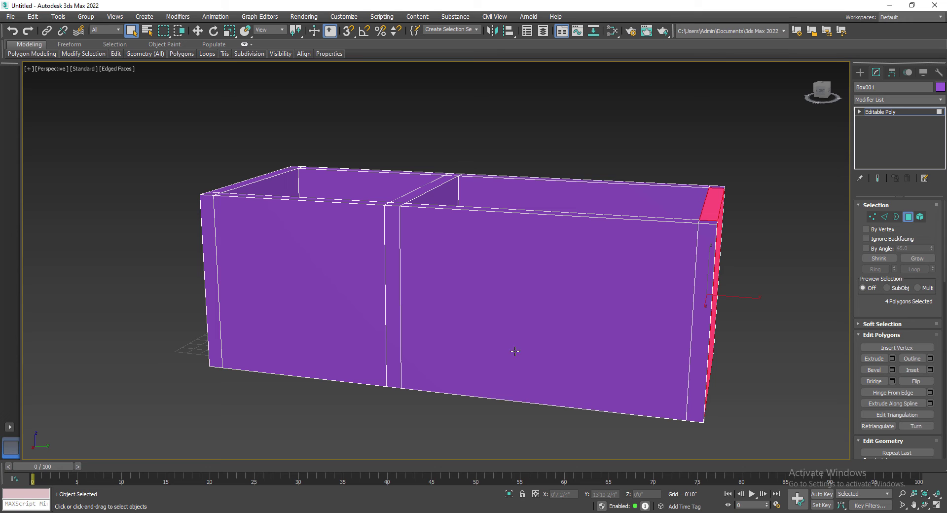
click(516, 135)
alt+middle_drag(518, 260, 566, 263)
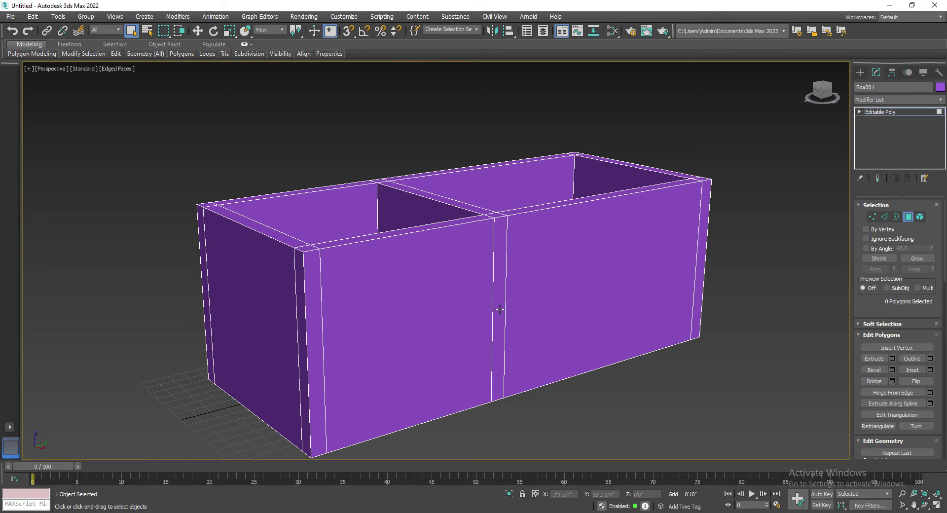
click(885, 217)
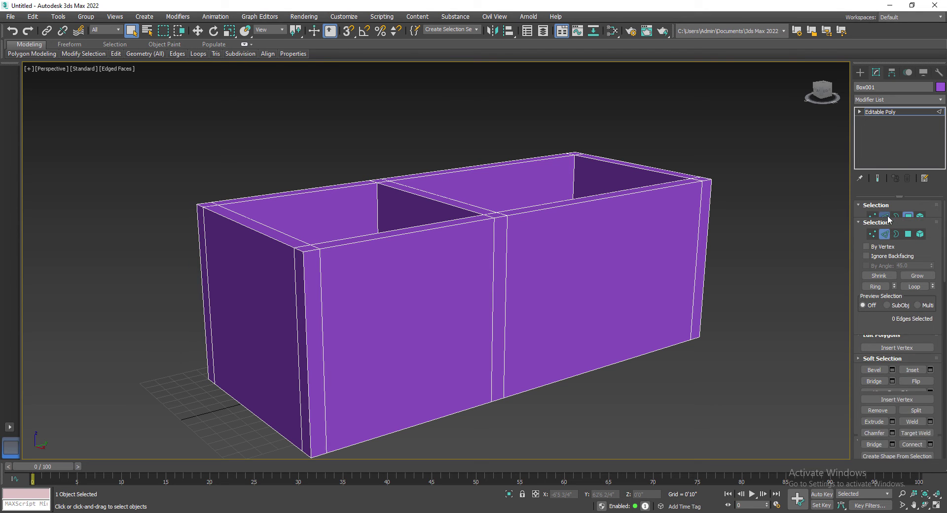
- Select a vertical edge at the dividing wall's outer face and extend it with Ring to all outer vertical edges
click(506, 281)
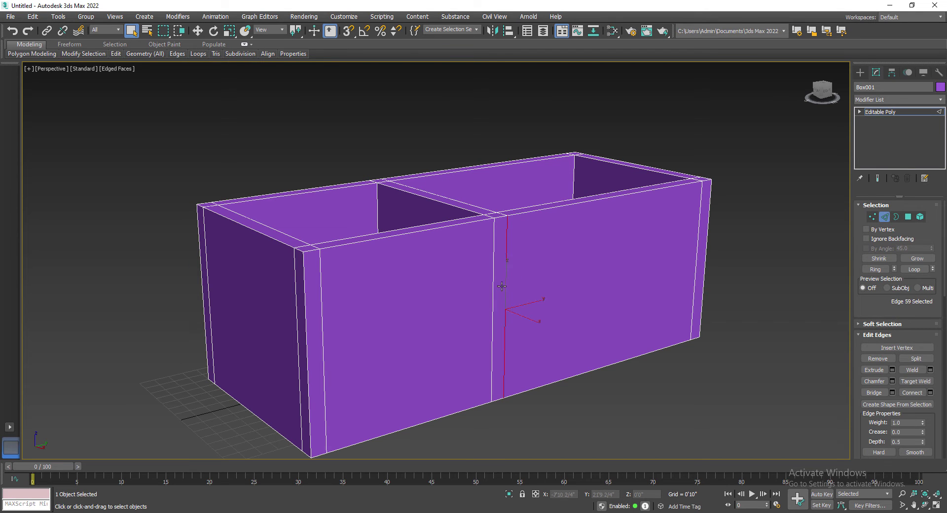
alt+middle_drag(607, 301, 636, 303)
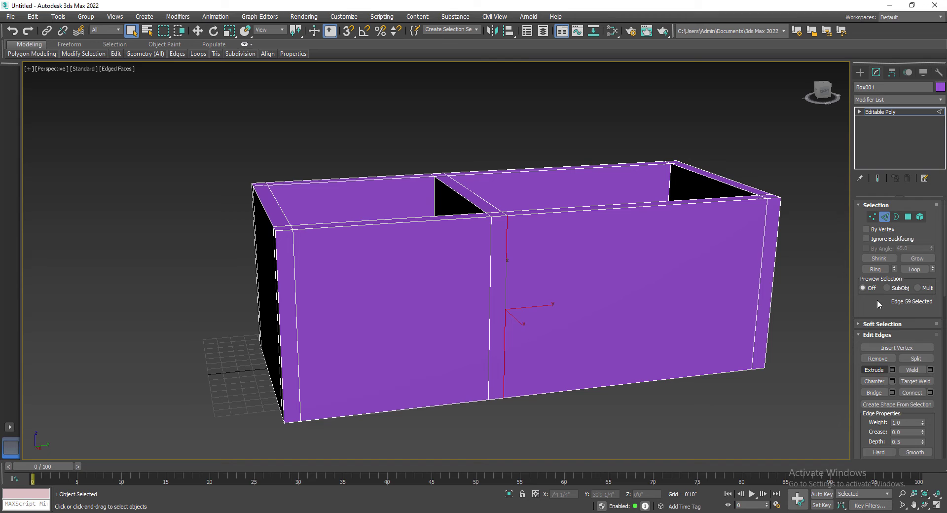
alt+middle_drag(641, 334, 799, 349)
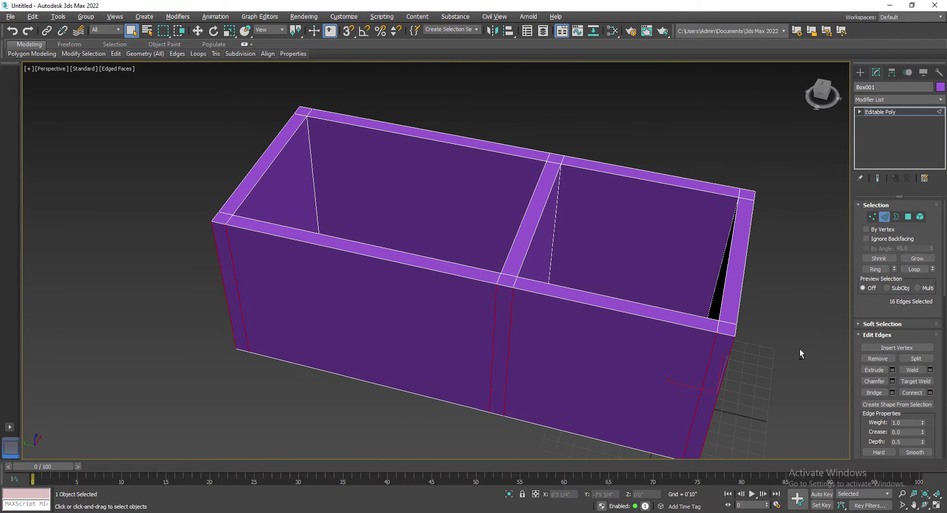
- Add one inner vertical edge from each room to the selection and extend it with Ring to all inner vertical edges
ctrl+click(552, 247)
ctrl+click(315, 190)
mouse_move(484, 251)
alt+middle_down()
mouse_move(505, 249)
mouse_move(483, 273)
mouse_move(486, 236)
alt+middle_up()
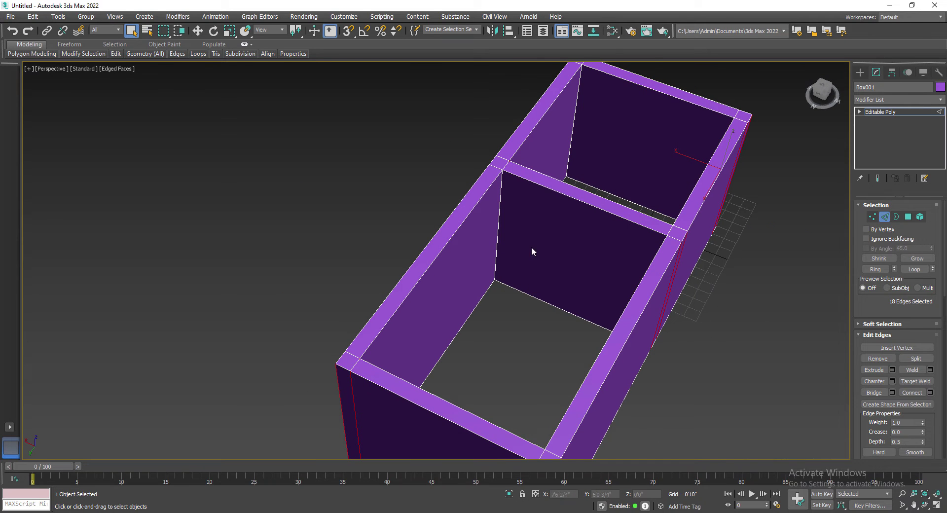
click(881, 272)
alt+middle_drag(573, 327, 707, 296)
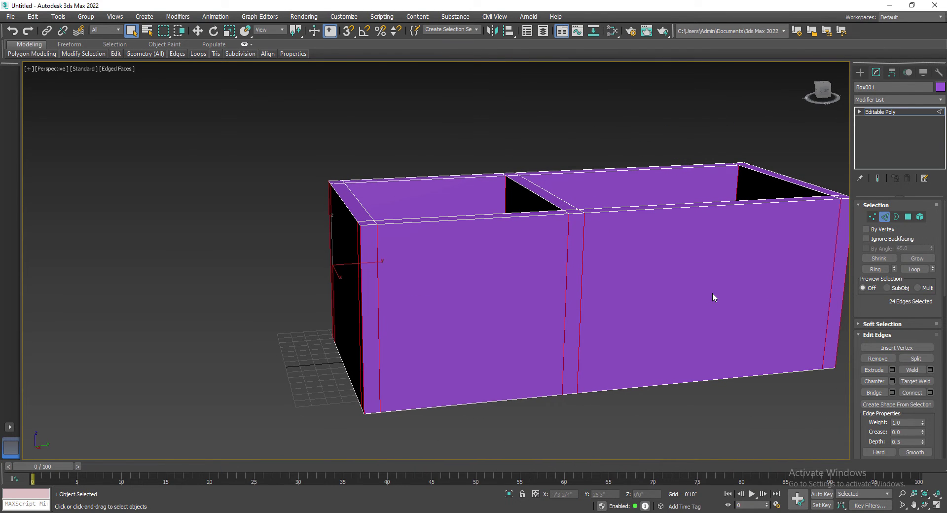
- Connect the selected vertical edges with 2 segments, keeping pinch and slide at 0
click(930, 393)
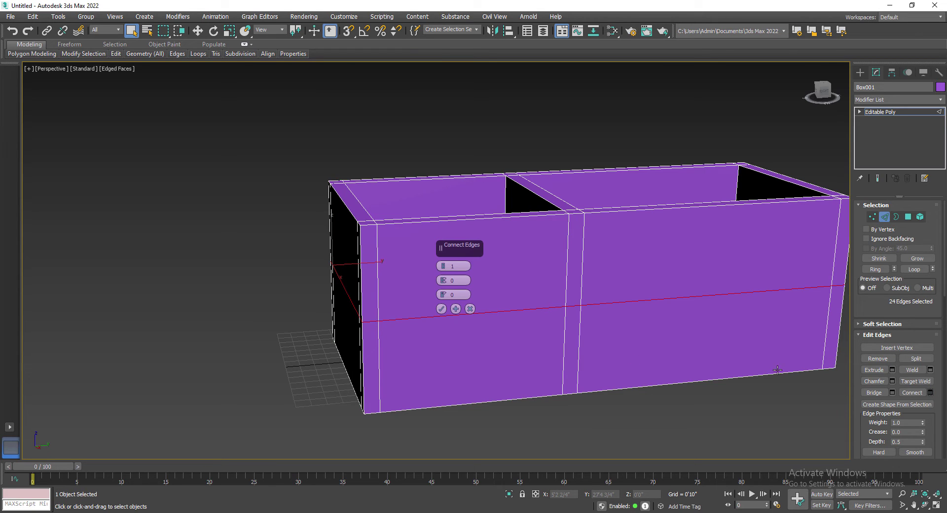
scroll(445, 267, up, 1)
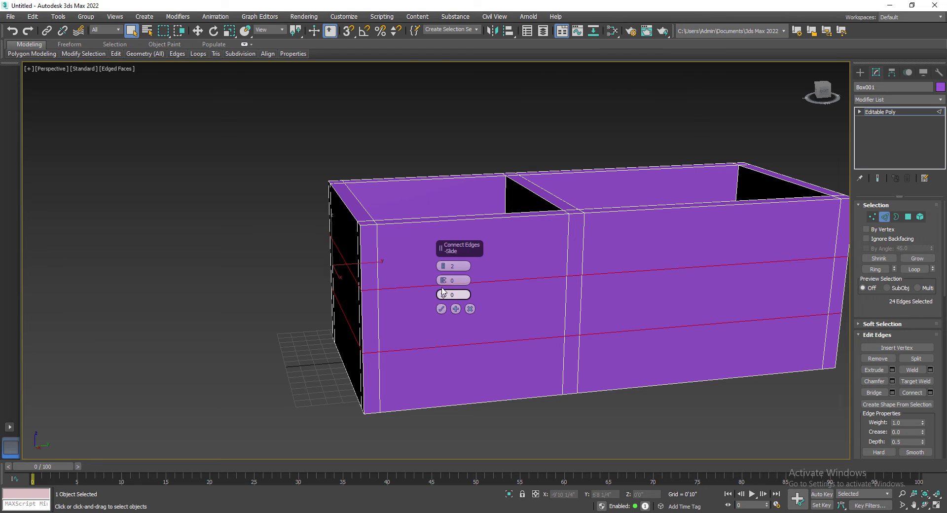
click(441, 309)
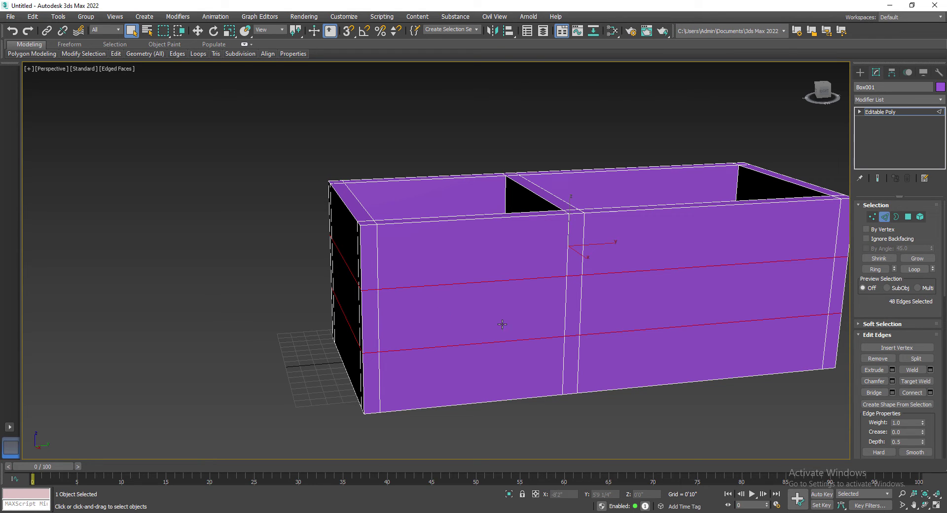
- Switch the viewport to the Left view and frame the wall's end with the new horizontal edges
key(l)
middle_drag(368, 333, 520, 369)
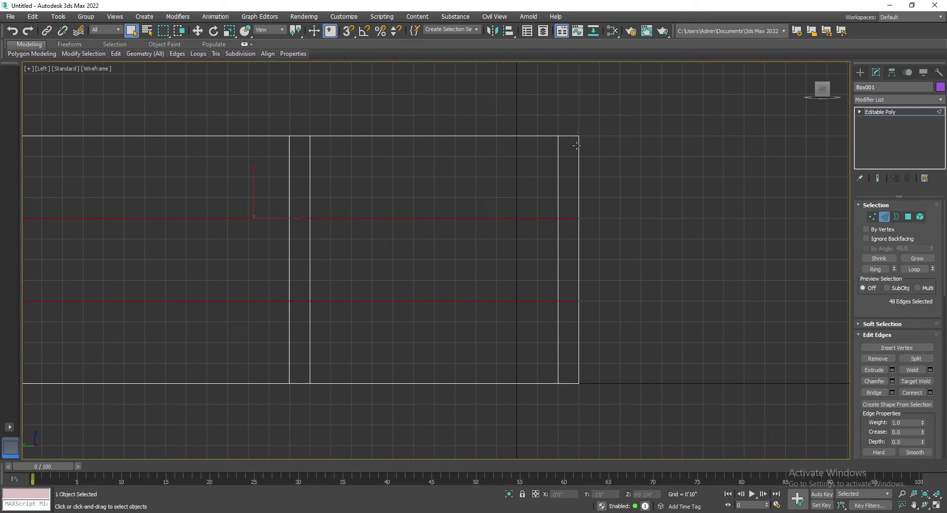
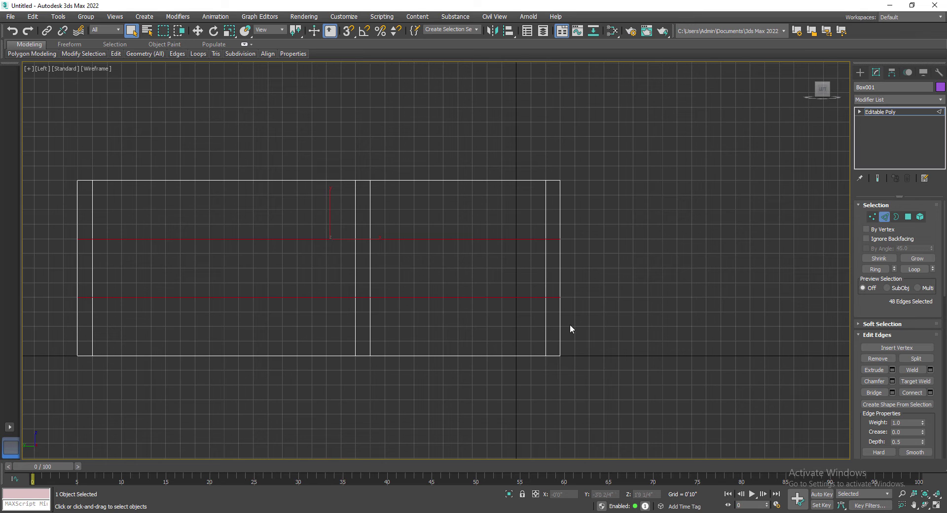
- Select one horizontal top edge on each outer wall section of both rooms in the Perspective view, leaving out the dividing wall
key(p)
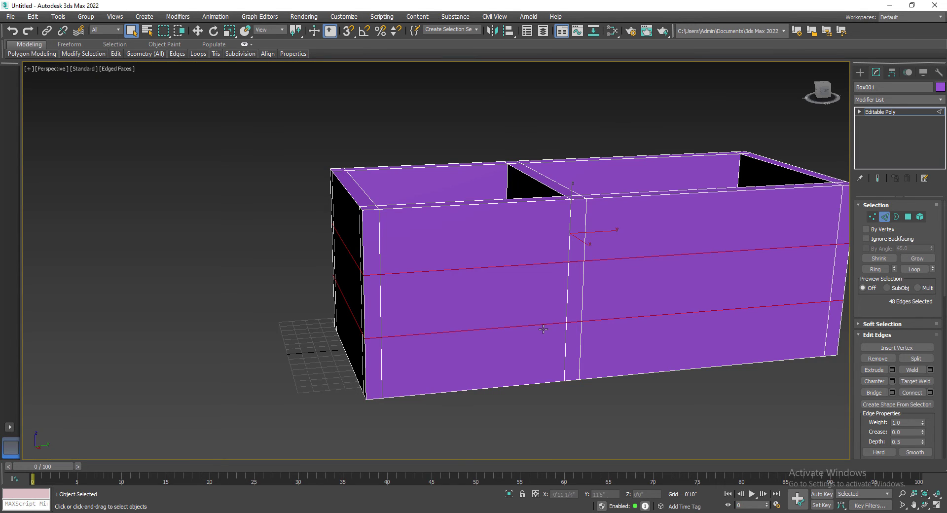
mouse_move(577, 342)
alt+middle_down()
mouse_move(600, 336)
mouse_move(582, 324)
alt+middle_up()
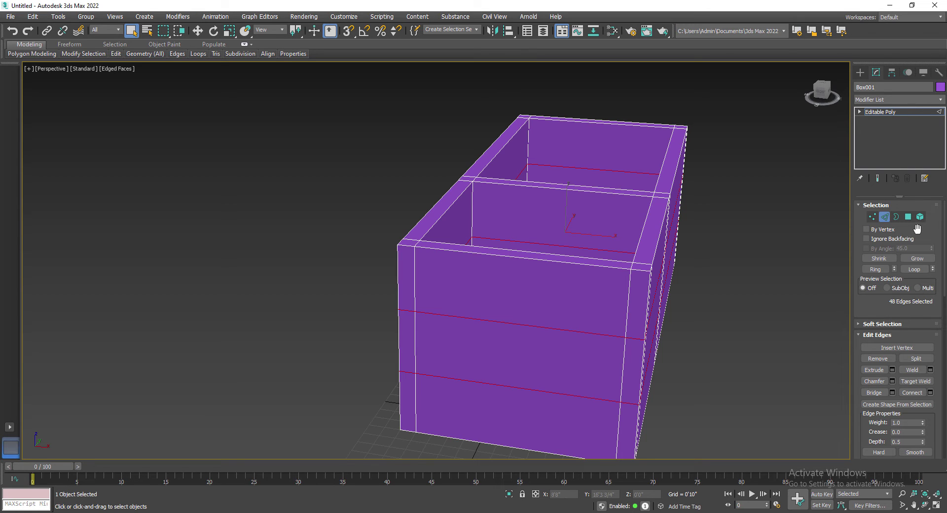
click(542, 259)
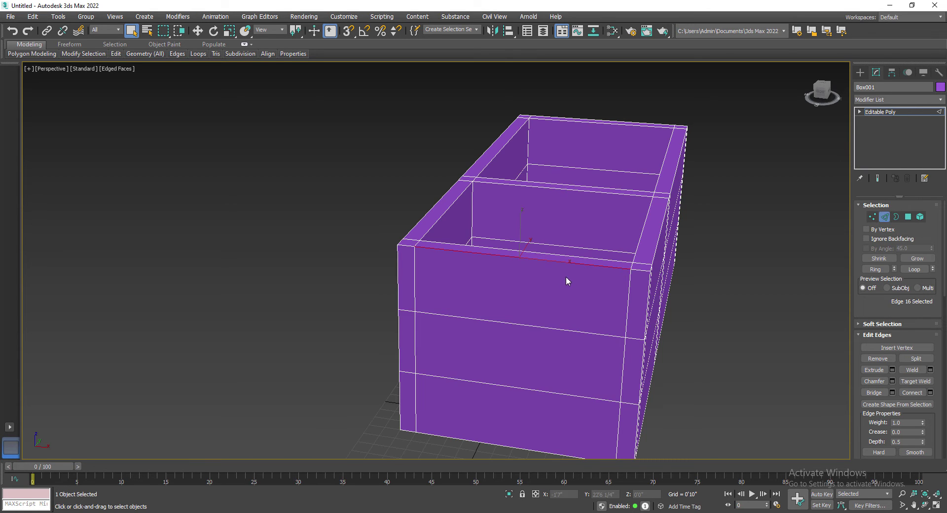
alt+middle_drag(581, 298, 583, 295)
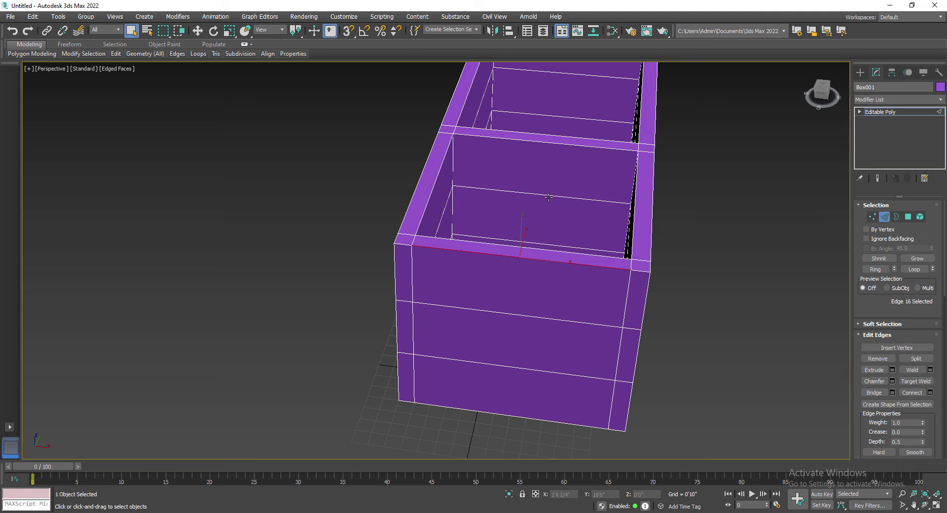
alt+middle_drag(499, 246, 602, 311)
ctrl+click(382, 240)
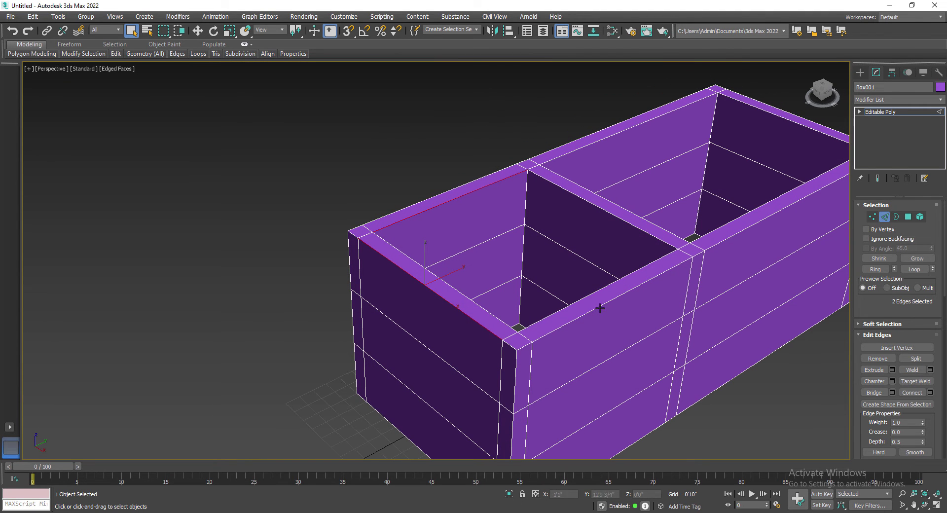
ctrl+click(599, 308)
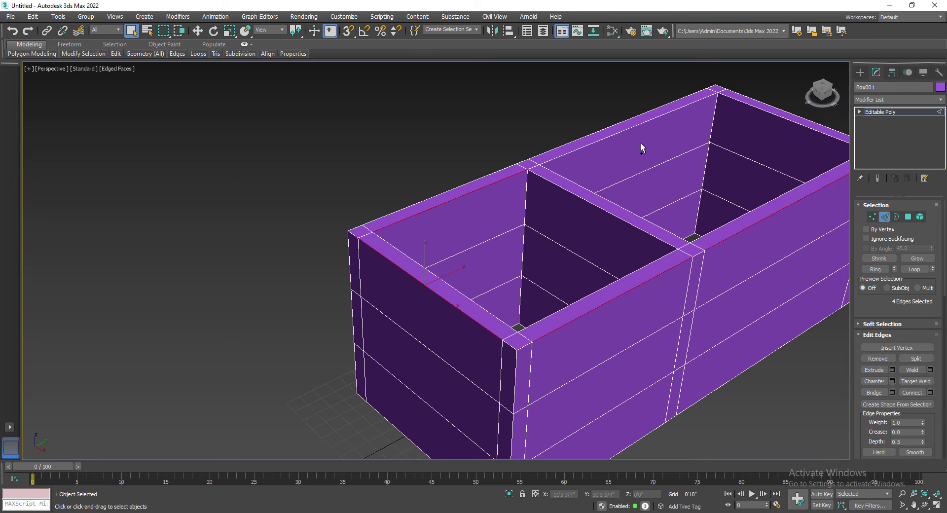
ctrl+click(643, 127)
alt+middle_drag(766, 133, 735, 221)
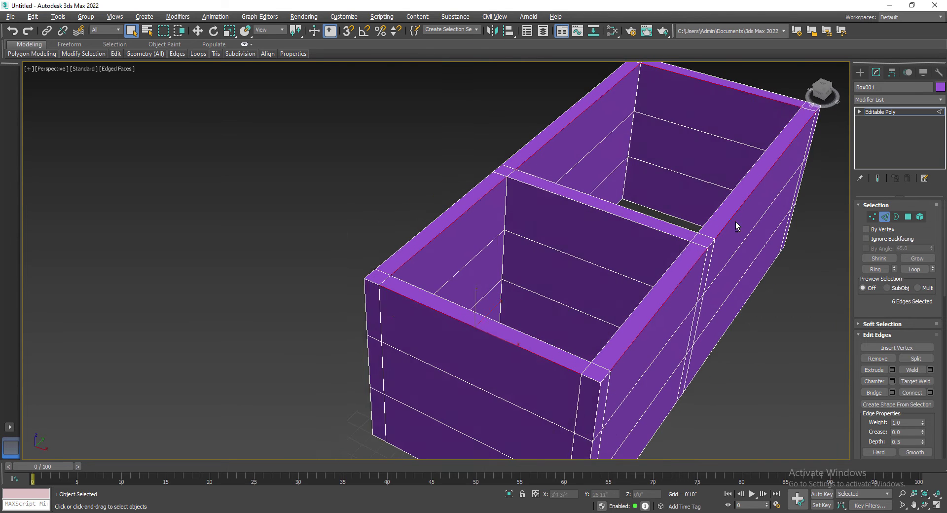
- Extend the top edge selection with Ring and connect the edges with 2 segments, pinch 0 and slide 0
click(875, 269)
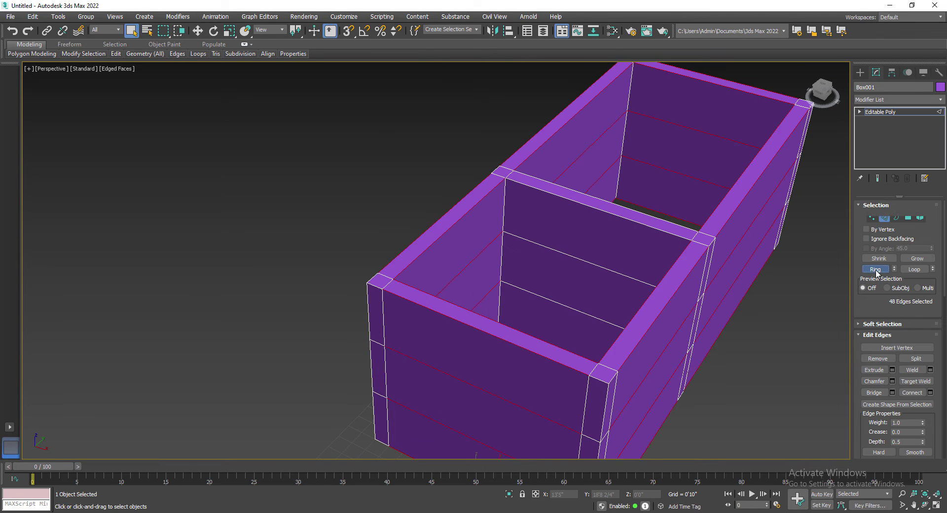
click(930, 392)
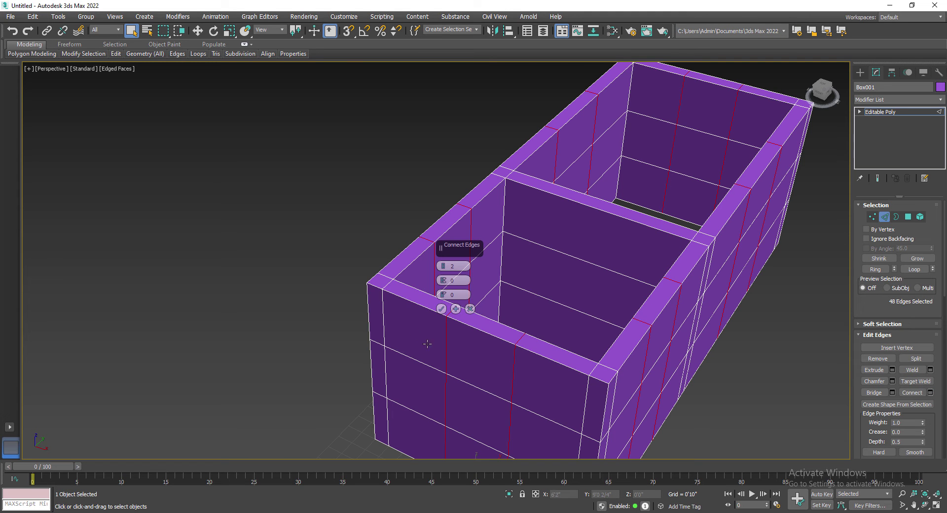
click(441, 308)
- Bridge the outer and inner middle polygons of one room's long wall to cut a window opening
alt+middle_drag(518, 364, 564, 305)
alt+middle_drag(563, 305, 615, 305)
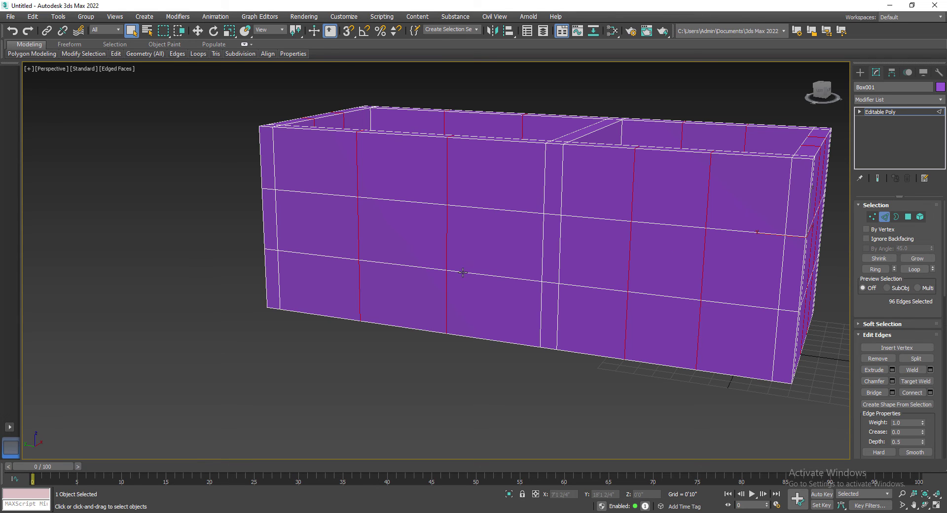
click(908, 217)
click(670, 254)
alt+middle_drag(670, 254, 632, 276)
ctrl+click(672, 268)
click(873, 381)
- Bridge the outer and inner middle polygons of the same room's end wall to cut a second window opening
middle_drag(720, 303, 598, 316)
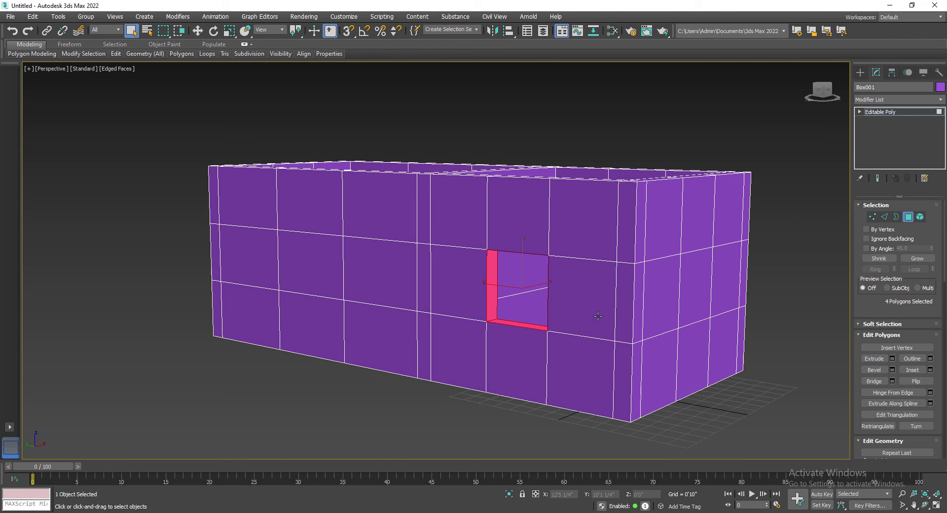
click(693, 277)
alt+middle_drag(750, 311, 558, 323)
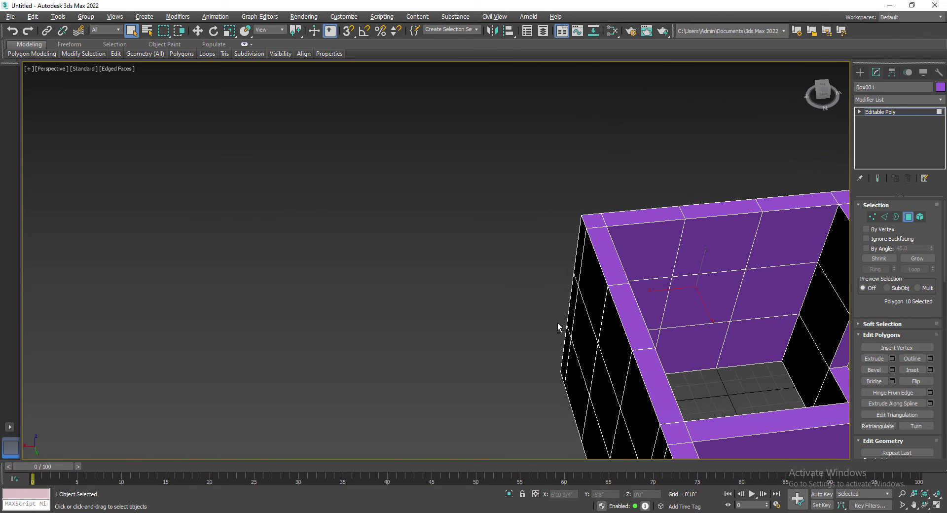
ctrl+click(708, 306)
alt+middle_drag(708, 307, 621, 311)
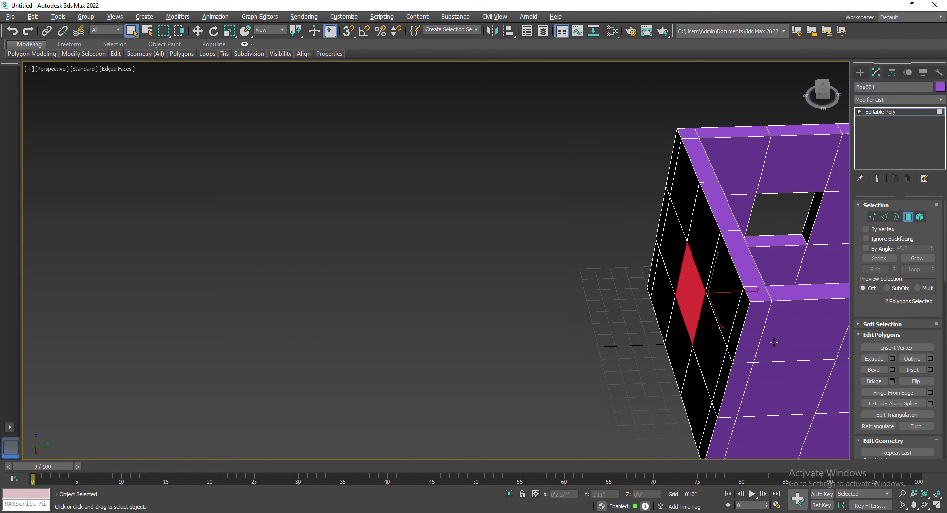
click(873, 381)
- Select the middle and lower centre polygons on both faces of the same room's other long wall for a door
alt+middle_drag(756, 346, 617, 320)
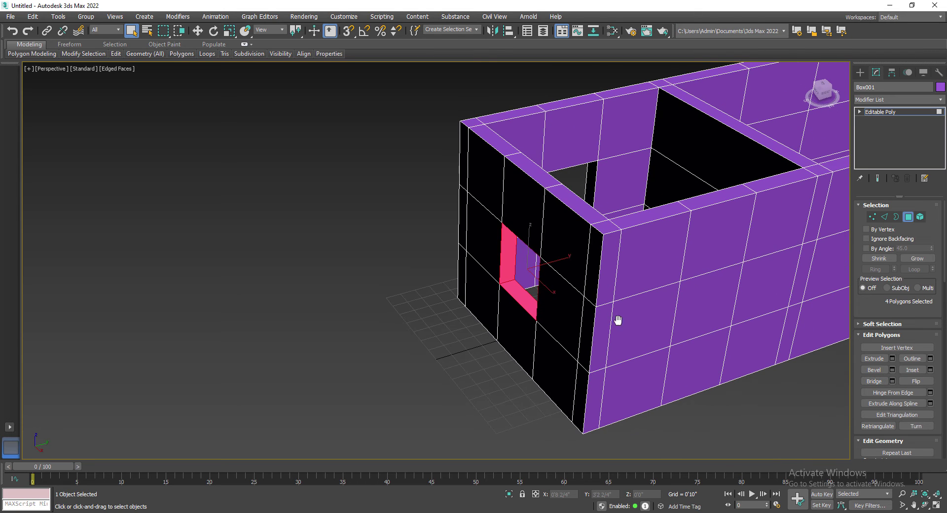
click(707, 306)
ctrl+click(703, 365)
alt+middle_drag(703, 365, 719, 334)
ctrl+click(720, 334)
ctrl+click(701, 375)
alt+middle_drag(700, 374, 623, 333)
- Inset the four selected door polygons slightly and bridge them into a door opening
scroll(661, 331, up, 3)
middle_drag(714, 330, 650, 319)
click(911, 370)
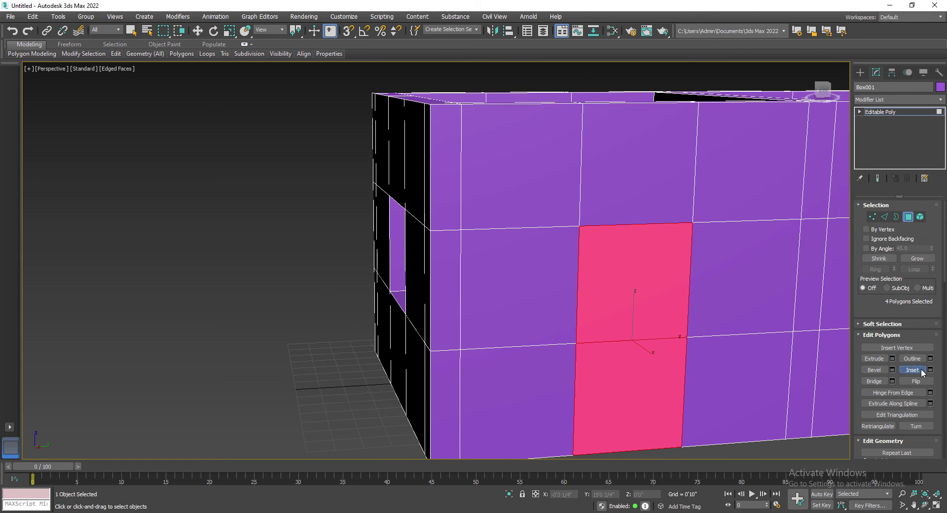
drag(629, 327, 628, 338)
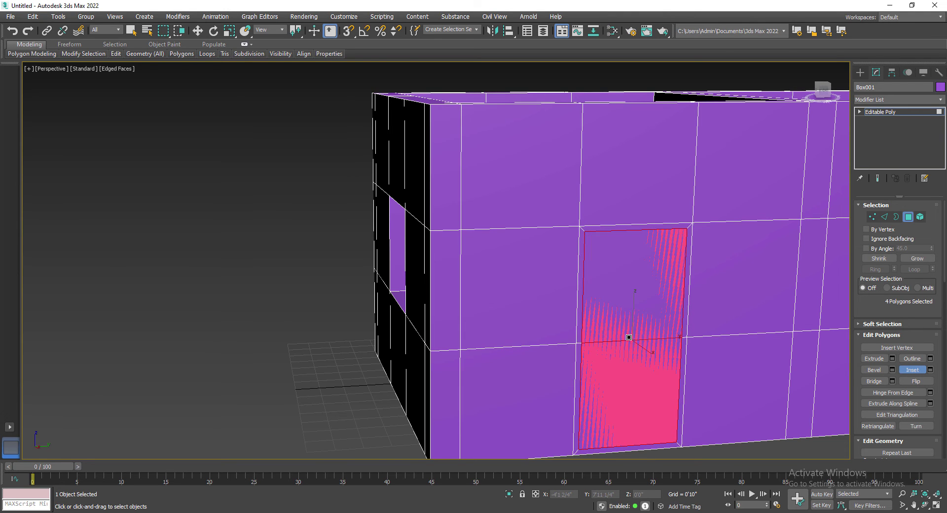
click(874, 382)
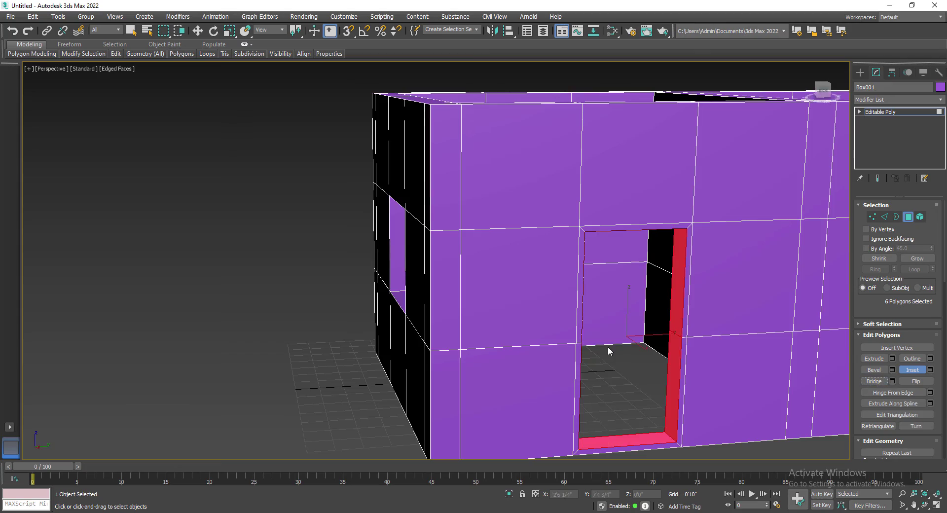
- Bridge the outer and inner middle polygons of the other room's long wall on the door side into a window opening
alt+middle_drag(608, 346, 701, 378)
scroll(732, 377, up, 5)
middle_drag(499, 273, 609, 403)
scroll(542, 341, down, 3)
alt+middle_drag(543, 342, 425, 404)
click(418, 396)
ctrl+click(425, 404)
click(874, 381)
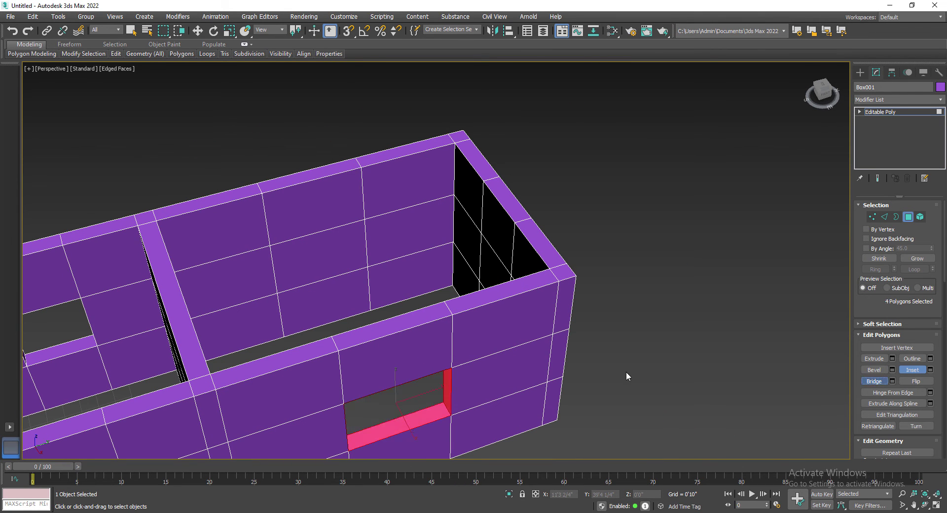
- Bridge the inner and outer middle polygons of that room's opposite long wall into a window opening
click(332, 274)
alt+middle_drag(333, 275, 365, 255)
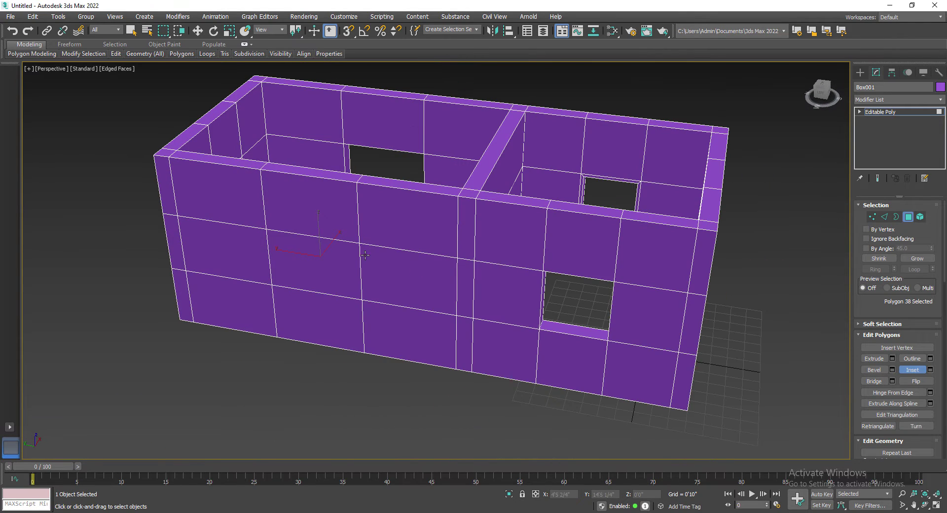
ctrl+click(314, 264)
click(874, 381)
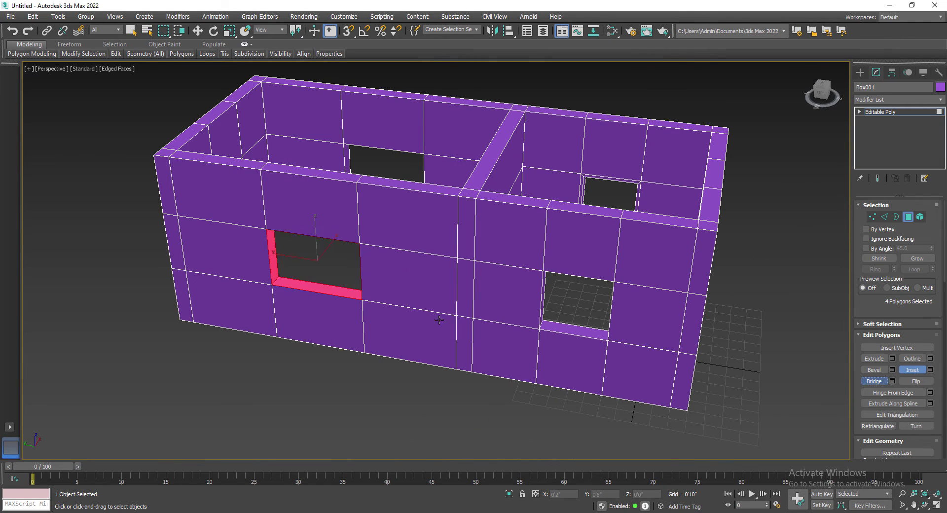
- Bridge the outer and inner middle polygons of that room's end wall into a window opening
alt+middle_drag(640, 345, 137, 340)
click(134, 334)
alt+middle_drag(308, 323, 171, 332)
ctrl+click(155, 340)
alt+middle_drag(344, 353, 495, 347)
click(880, 378)
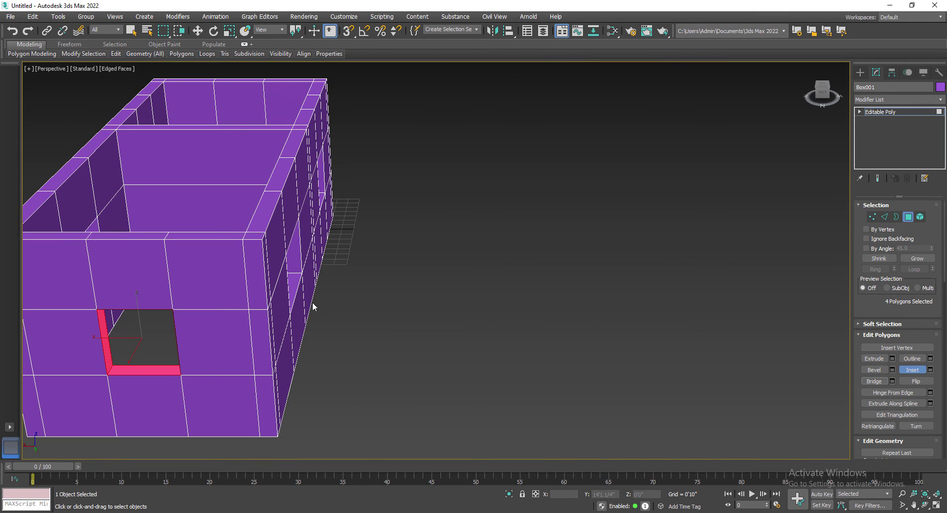
- Ring-select the dividing wall's horizontal edges and connect them with 2 segments
alt+middle_drag(312, 302, 542, 371)
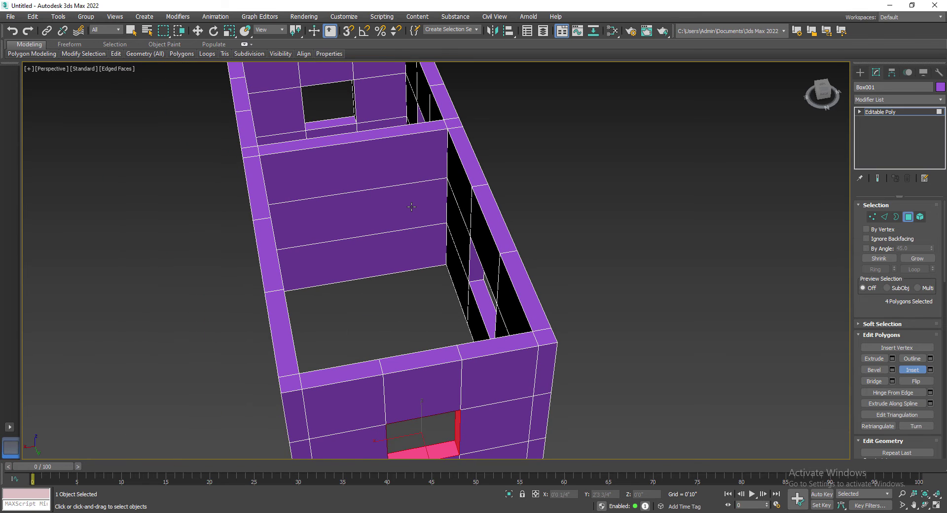
click(884, 217)
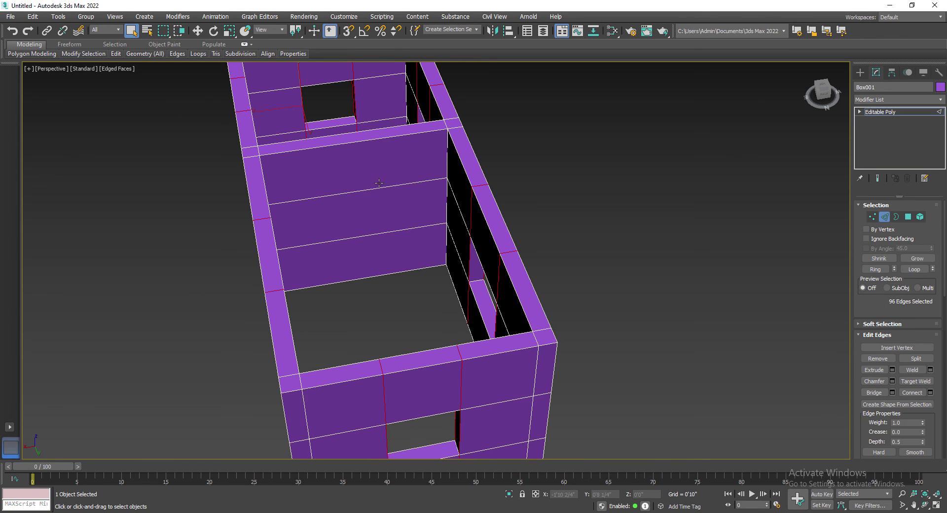
click(369, 189)
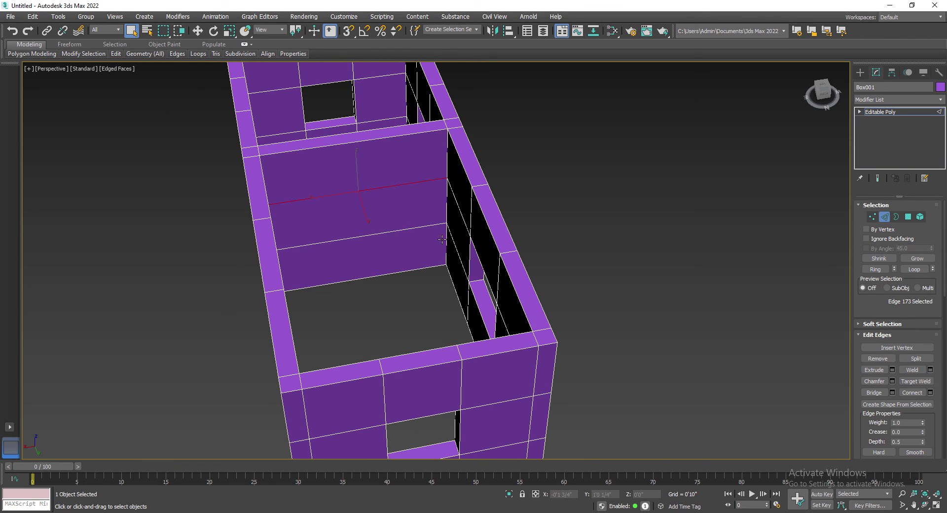
click(874, 269)
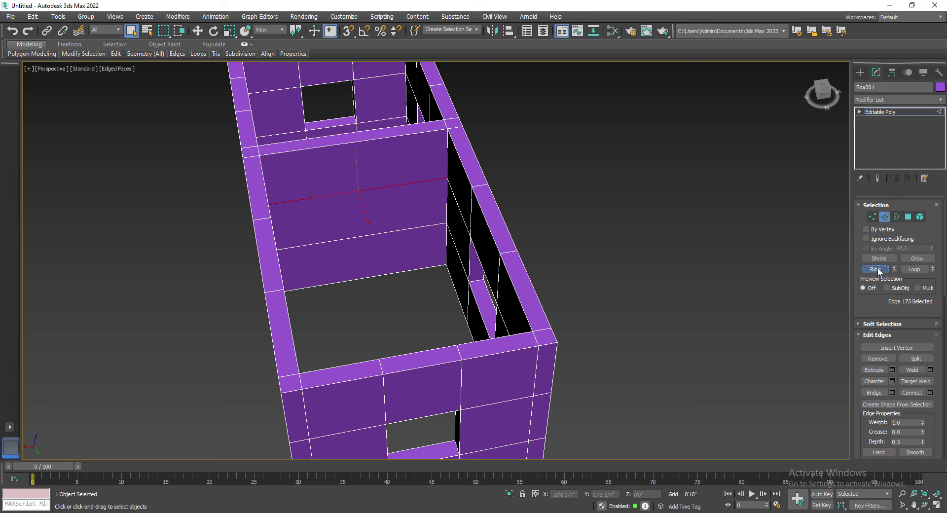
click(912, 392)
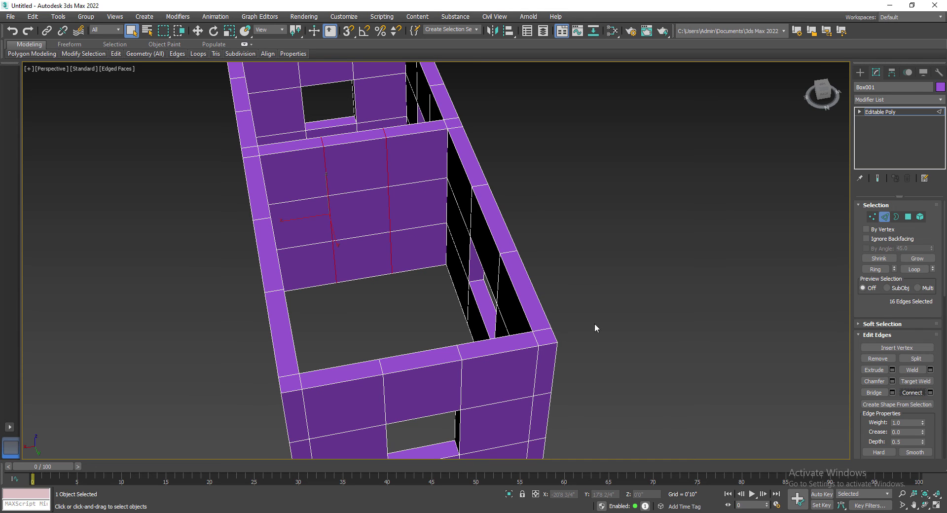
click(364, 215)
- Select the middle and lower centre polygons on both faces of the dividing wall
click(908, 217)
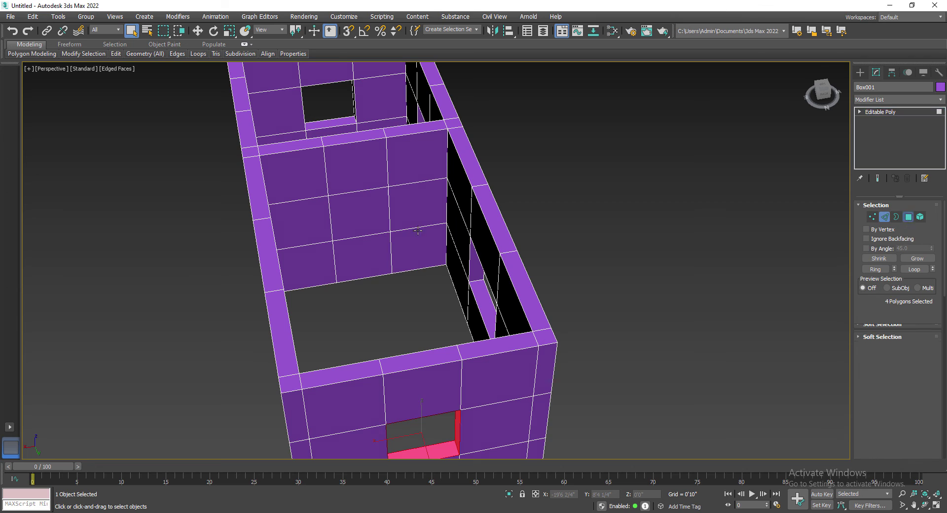
click(359, 222)
ctrl+click(366, 253)
alt+middle_drag(371, 265, 391, 278)
ctrl+click(366, 241)
ctrl+click(367, 257)
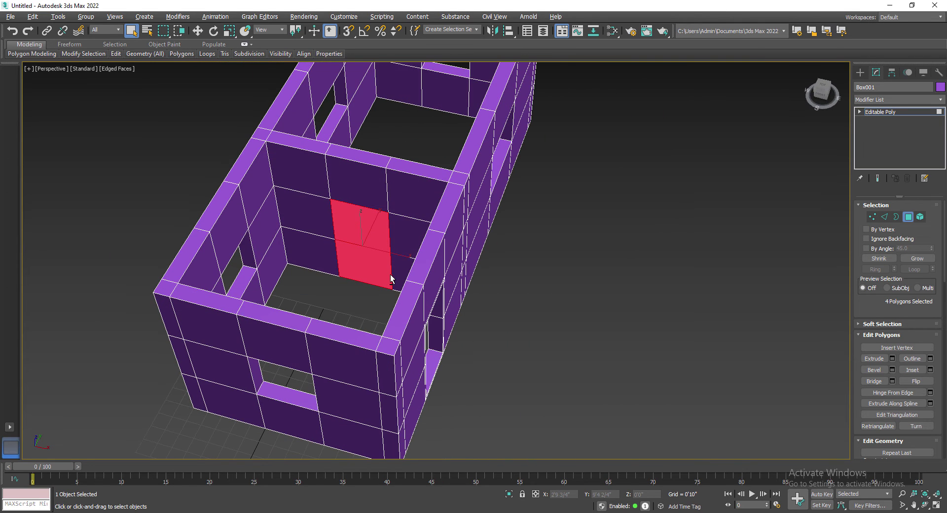
- Inset the dividing wall's selected polygons slightly and bridge them into an interior door opening
click(912, 370)
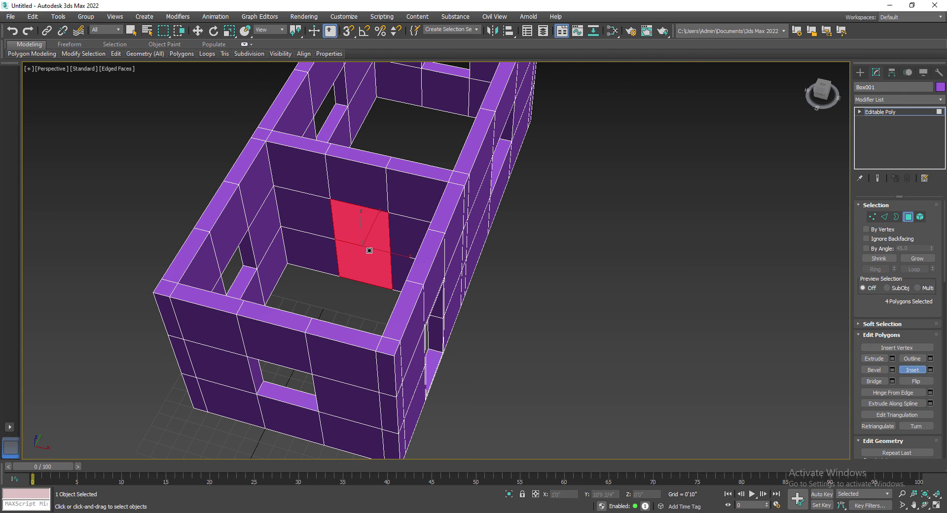
drag(368, 251, 363, 243)
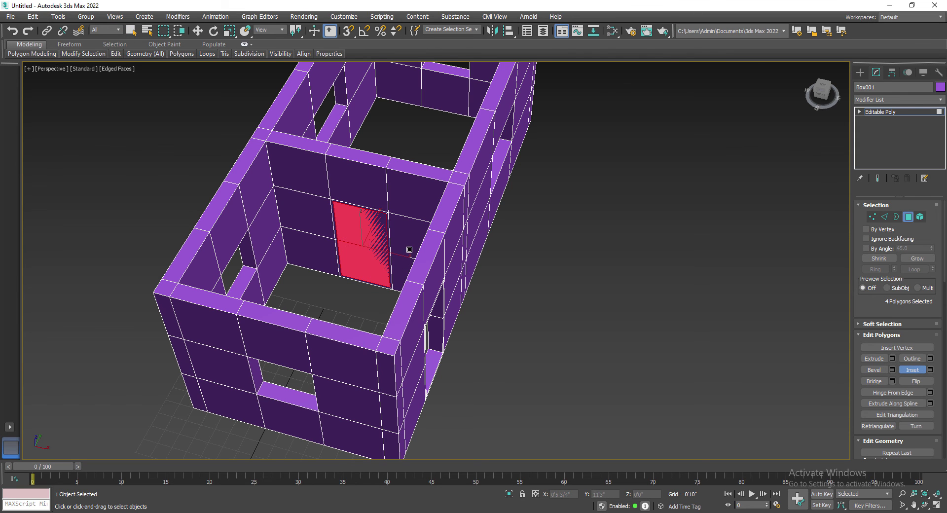
click(874, 381)
- Create a standard primitive plane under the house as the ground, extending beyond the walls on all sides
alt+middle_drag(488, 315, 416, 309)
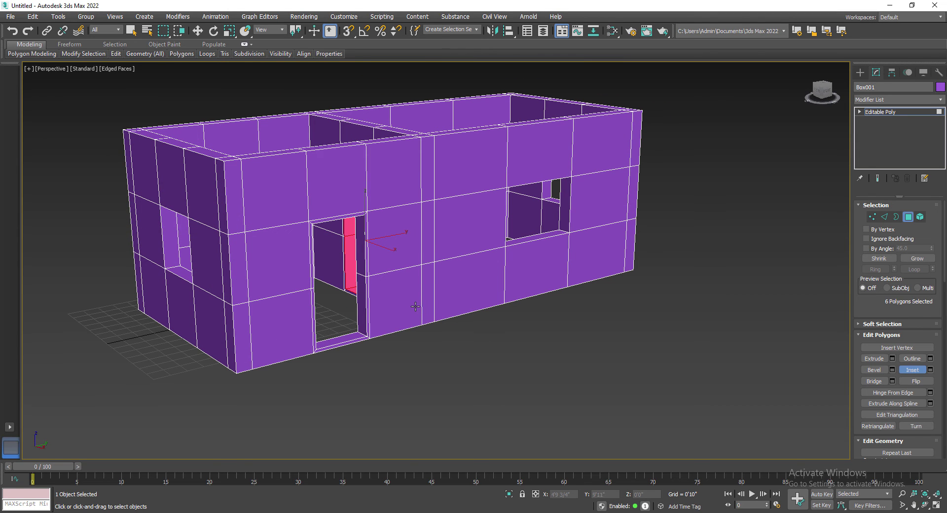
click(859, 72)
key(w)
click(918, 188)
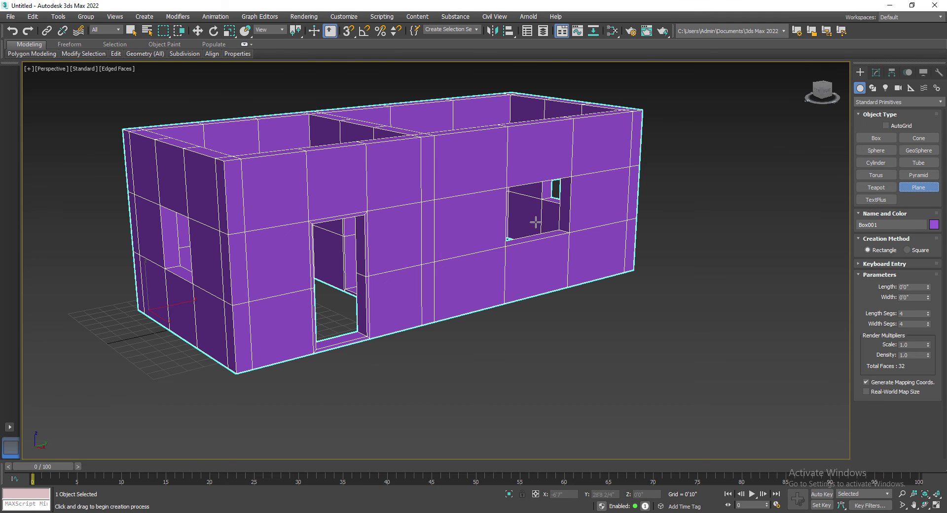
alt+middle_drag(537, 223, 542, 226)
drag(513, 122, 338, 487)
right_click(651, 363)
- Scale the ground plane uniformly to about 327 percent and deselect it
alt+middle_drag(651, 363, 621, 374)
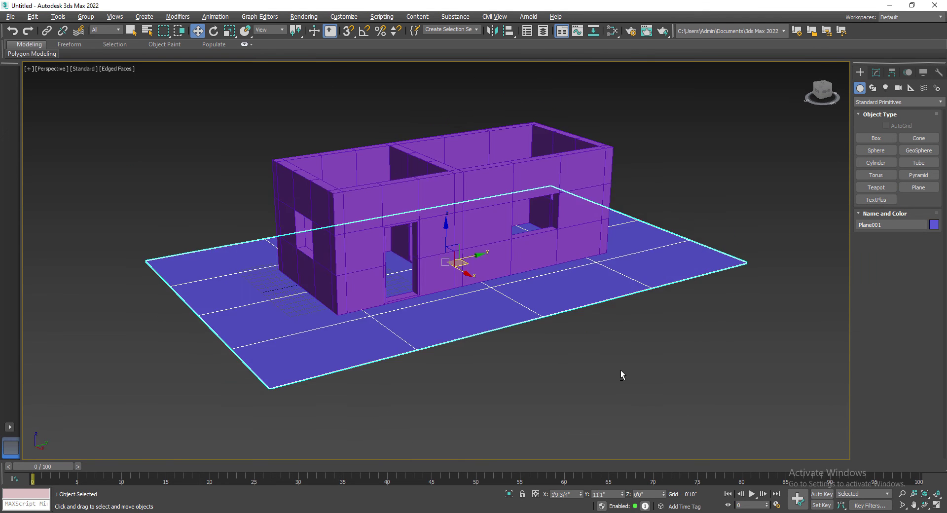
key(r)
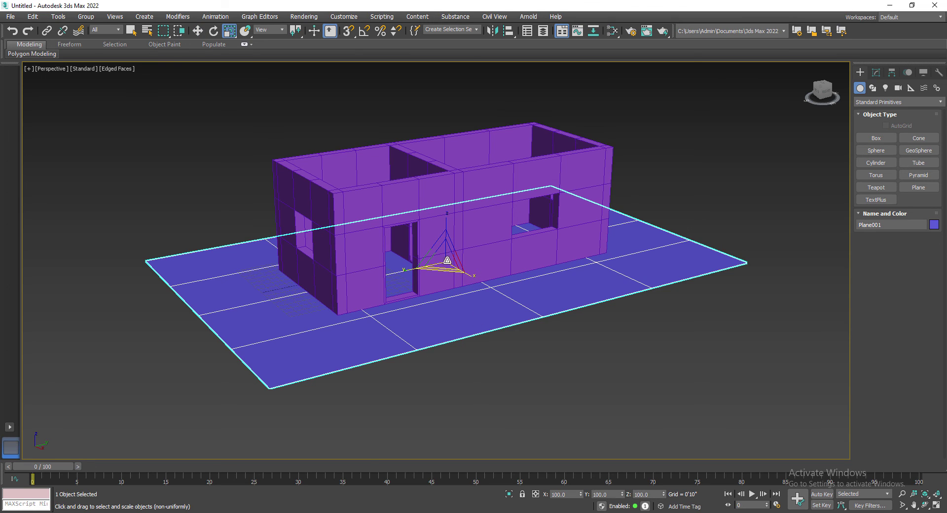
drag(448, 267, 429, 136)
scroll(554, 312, up, 2)
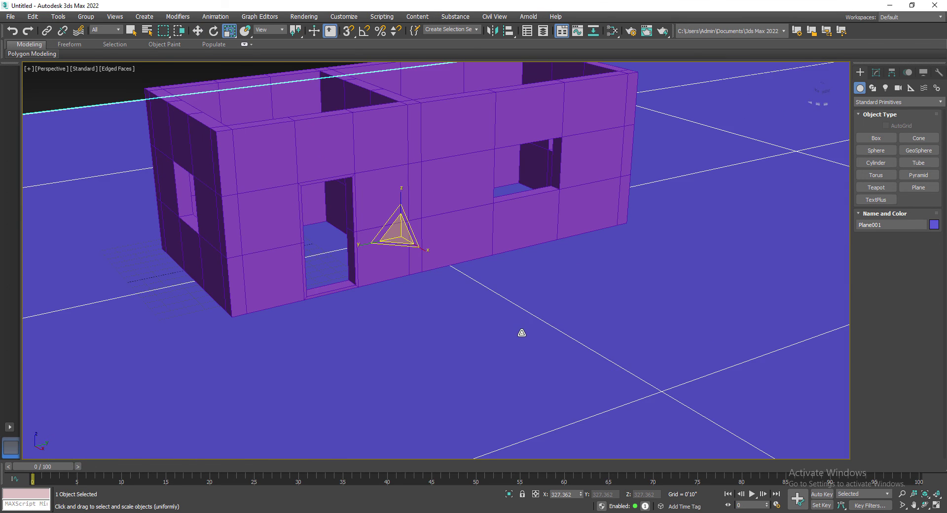
alt+middle_drag(522, 333, 443, 347)
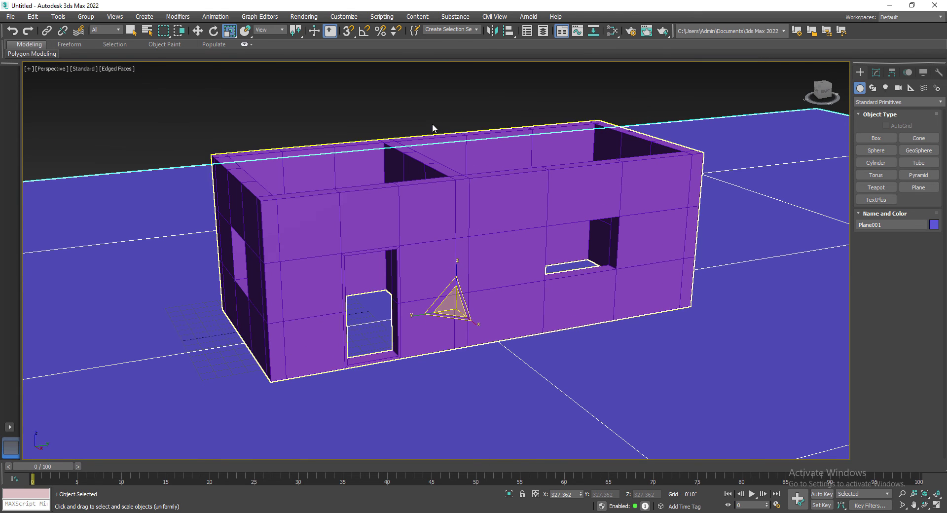
click(437, 113)
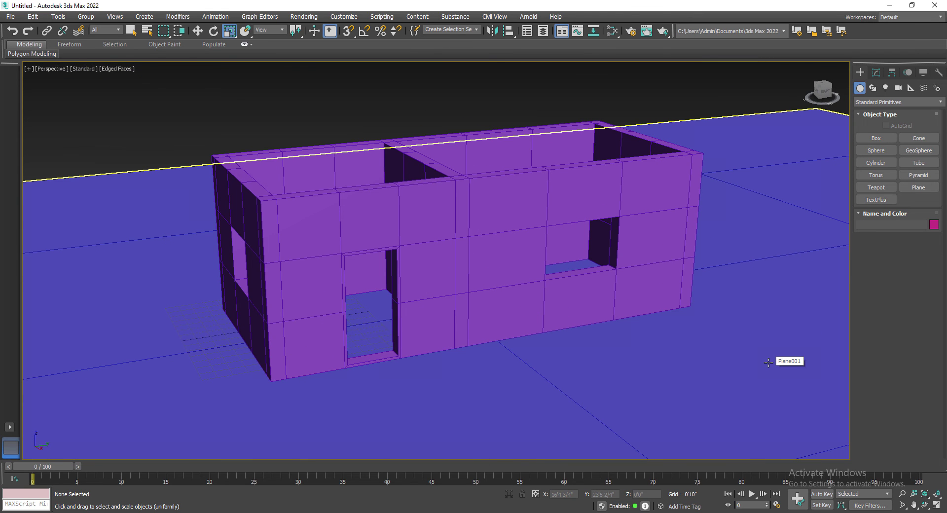